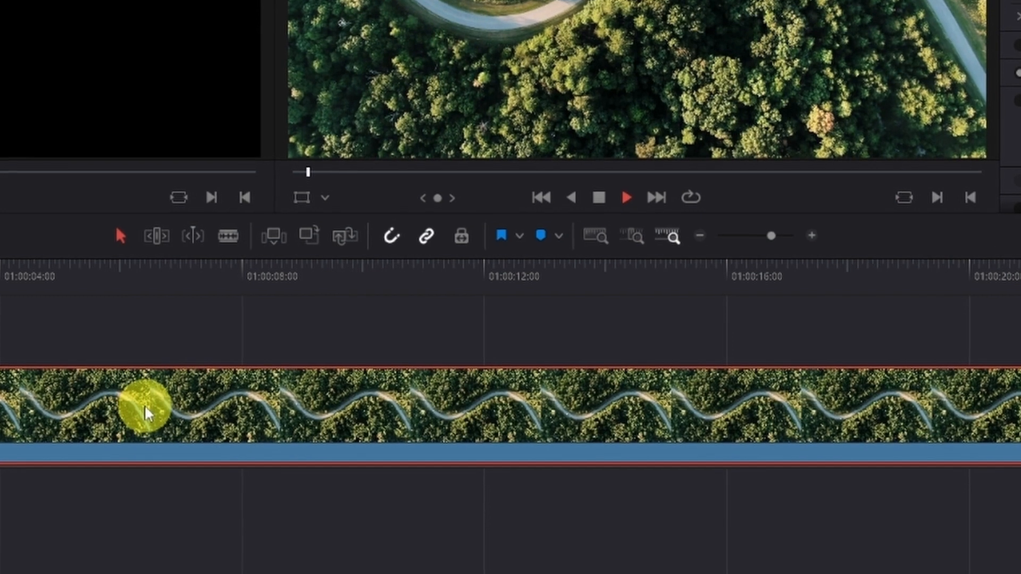
Step: Shuttle the timeline forward at increasing speed and play it in reverse at 2x up to at least 8x
key("l")
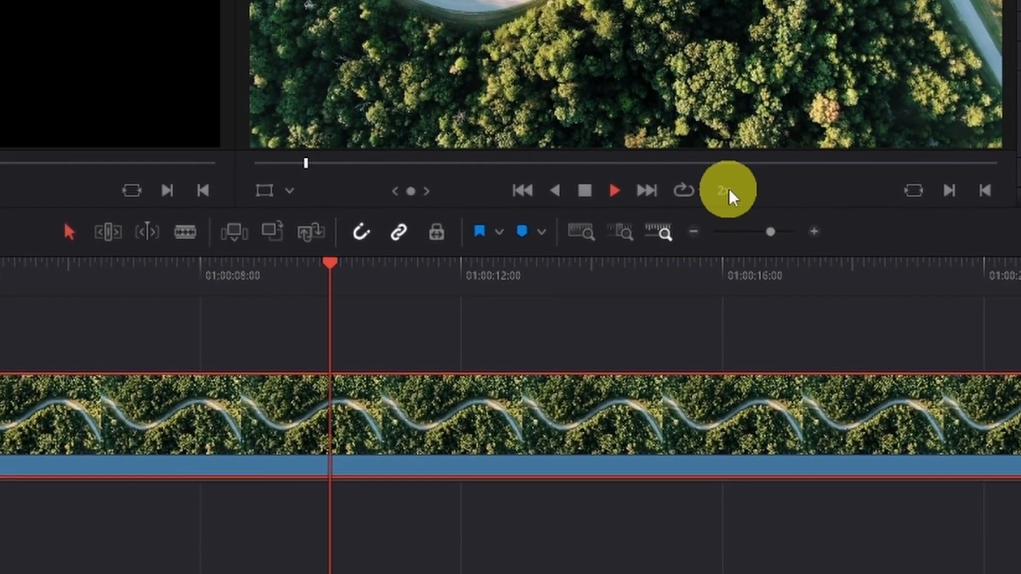
key("l")
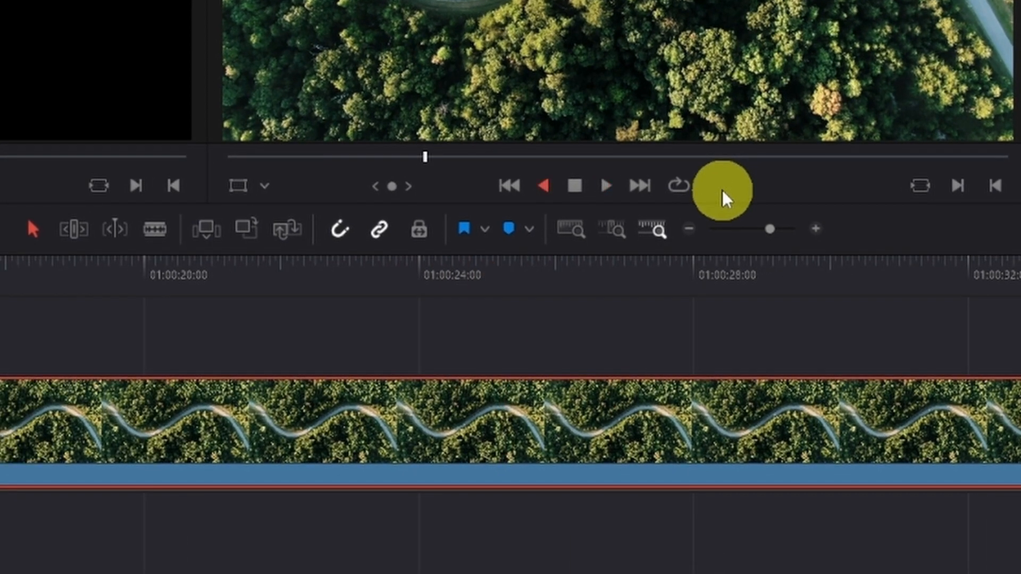
key("j")
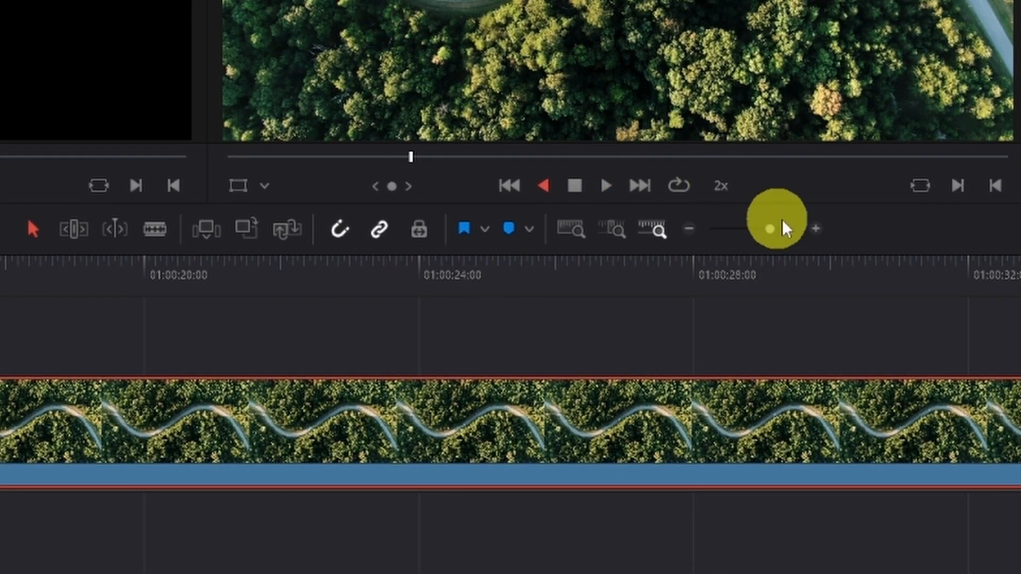
key("j")
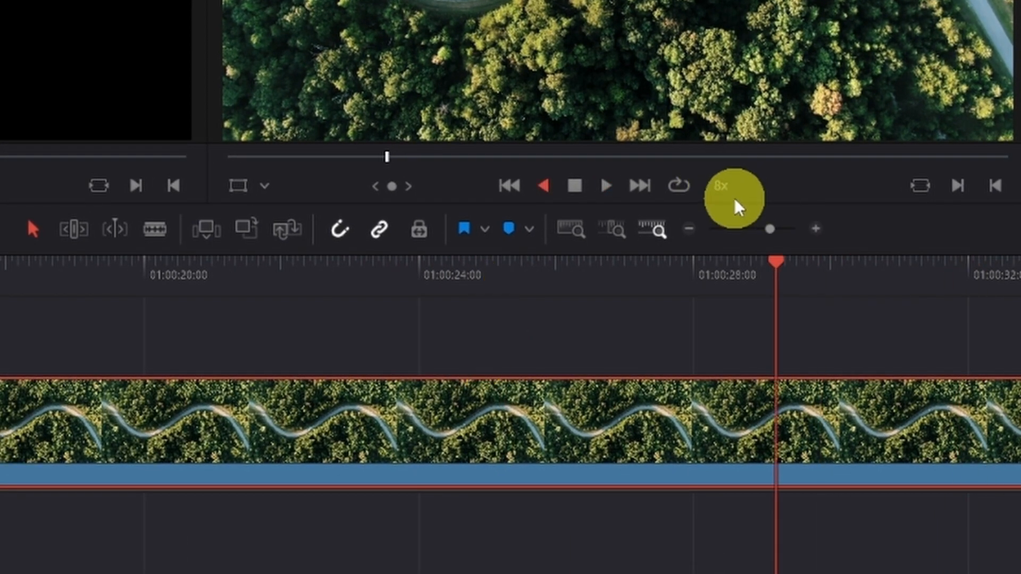
key("j")
key("j")
key("j")
key("j")
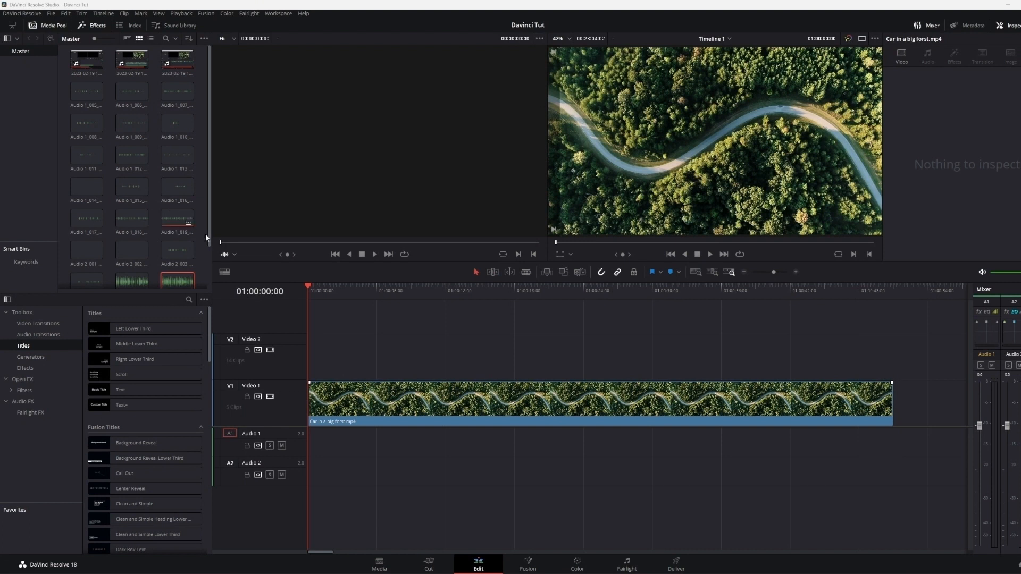
Step: Play the Car in a big forst.mp4 clip and split it at the playhead several times during playback
left_click(474, 392)
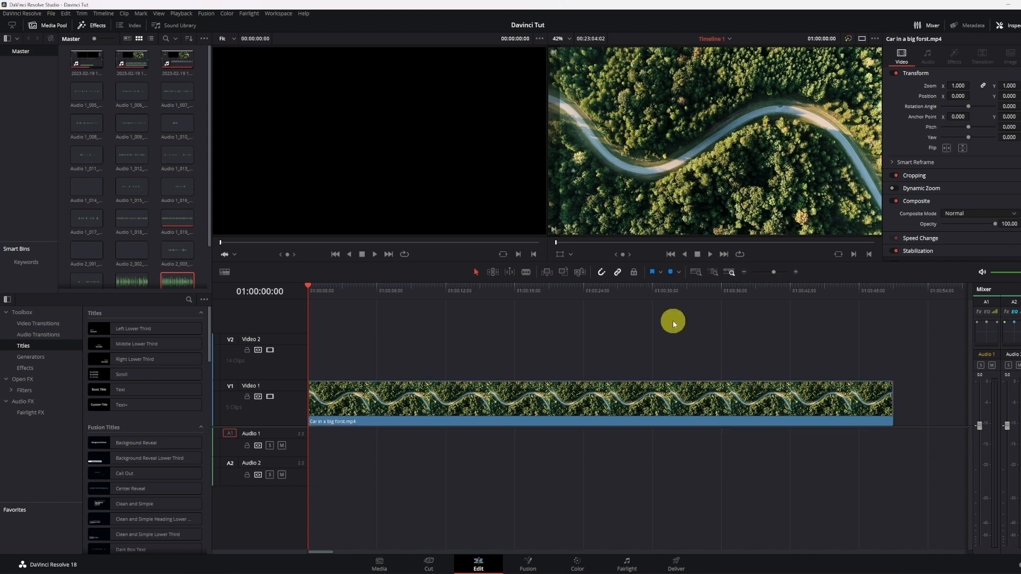
key("space")
key("ctrl+b")
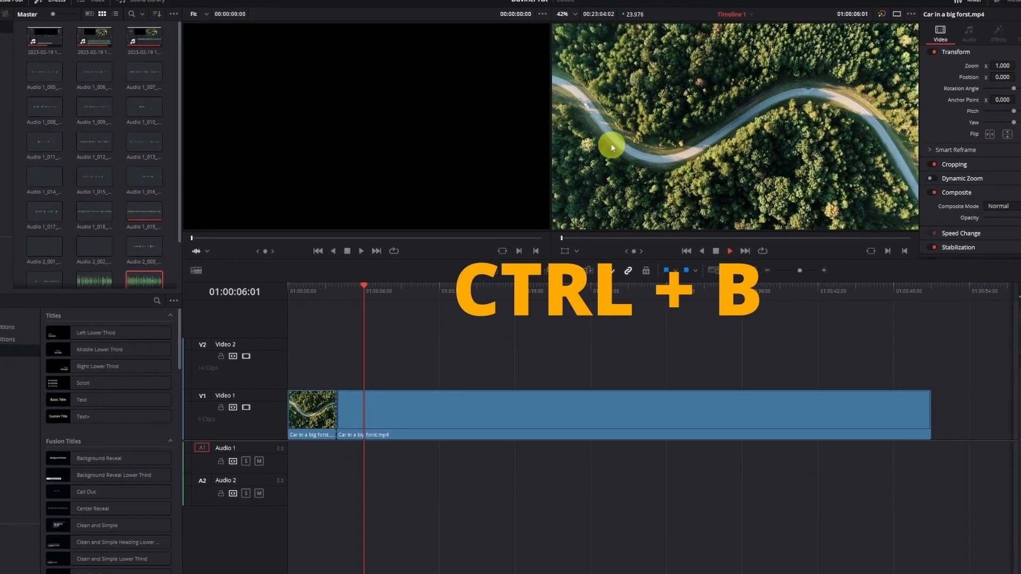
key("ctrl+b")
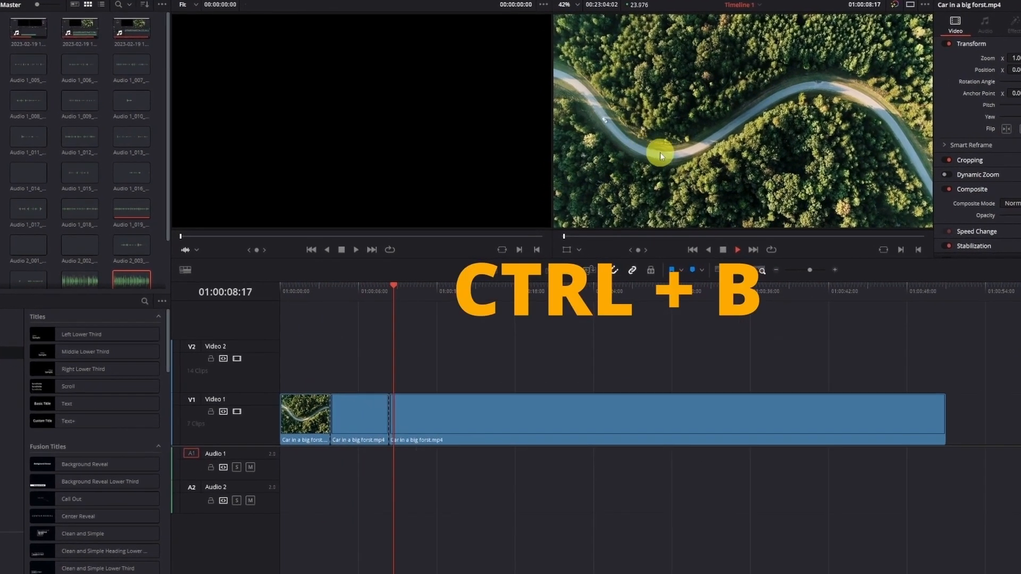
key("ctrl+b")
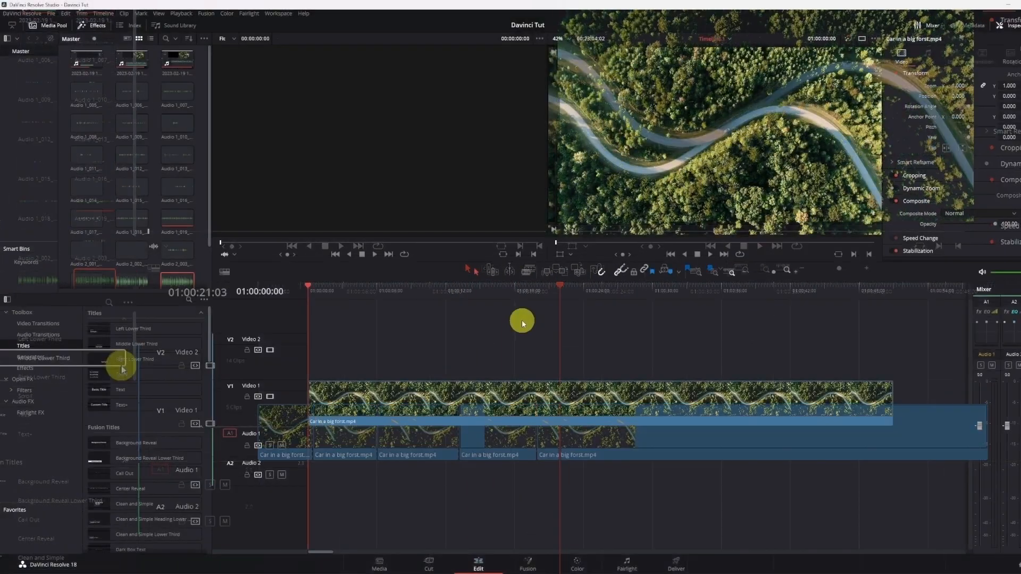
key("ctrl+b")
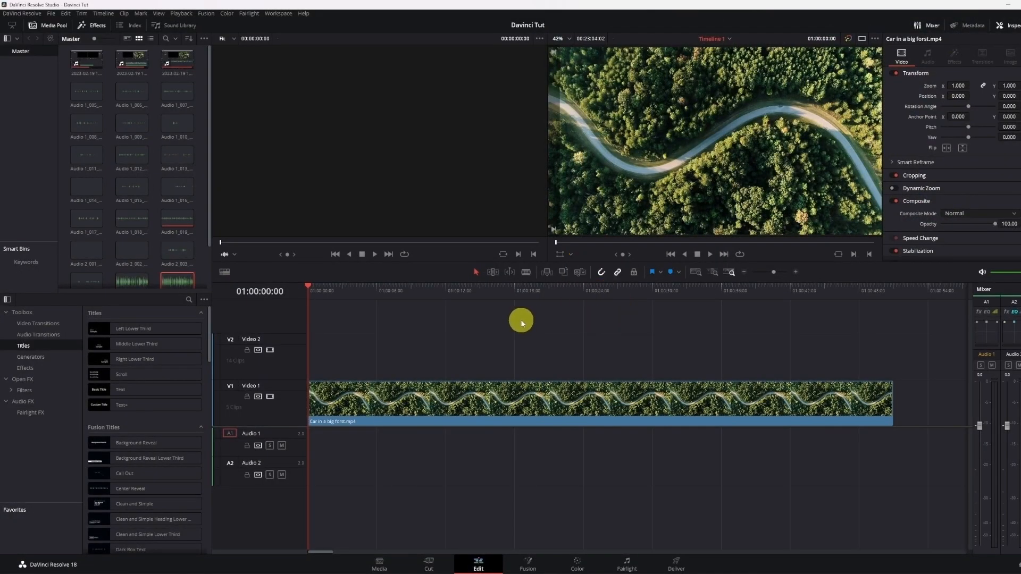
Step: Split the forest road clip on Video 1 with the Blade tool
left_click(526, 271)
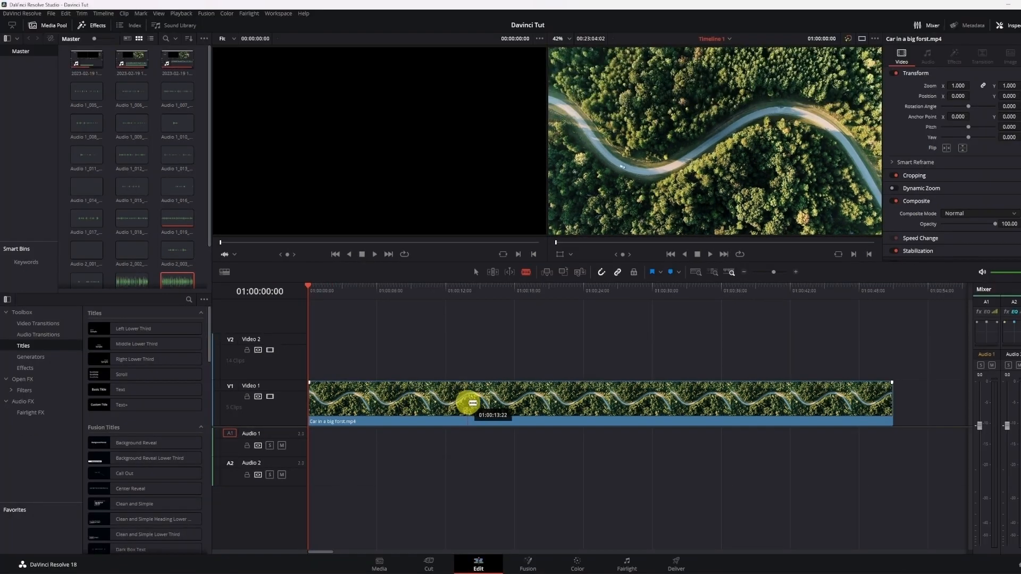
key("b")
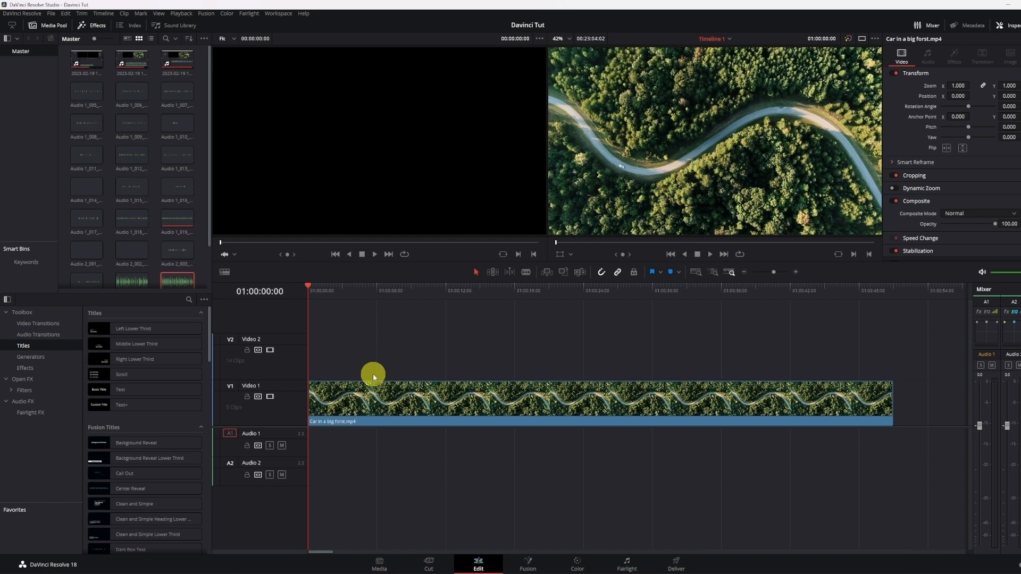
key("b")
left_click(447, 398)
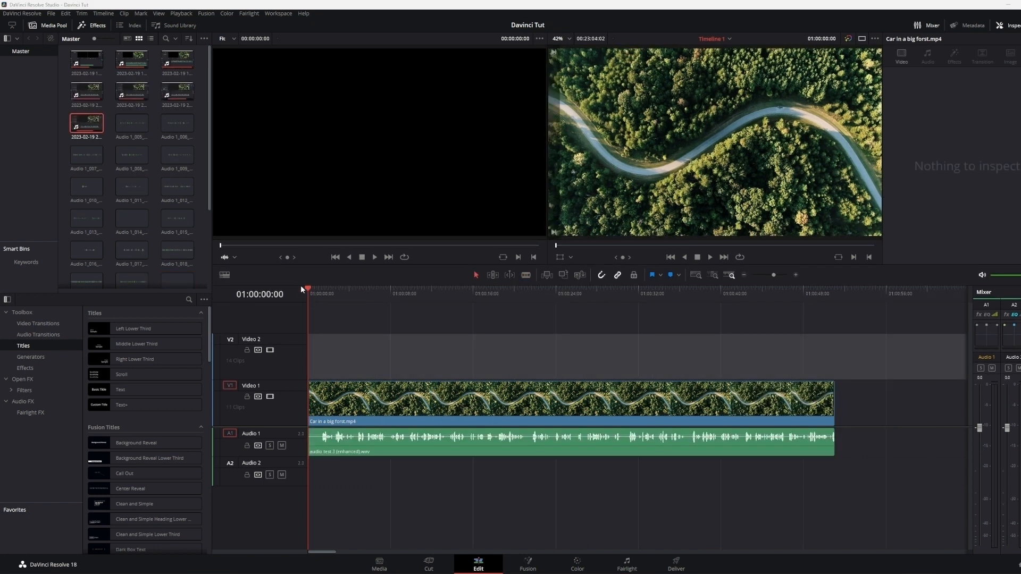
Step: Try splitting the video and audio clips at the playhead while scrubbing to 01:00:31:23, and undo the splits
left_click_drag(318, 290, 638, 323)
key("ctrl+b")
key("ctrl+b")
key("ctrl+b")
key("ctrl+z")
key("ctrl+z")
key("ctrl+z")
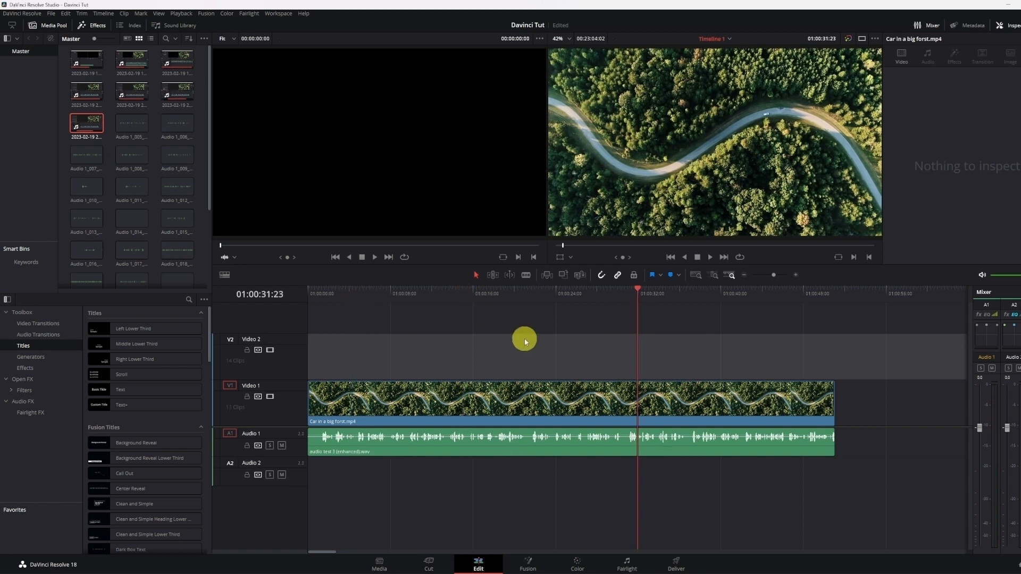
Step: Split the forest road clip on Video 1 at two separate points with the Blade tool
left_click(526, 275)
left_click(364, 398)
left_click(495, 399)
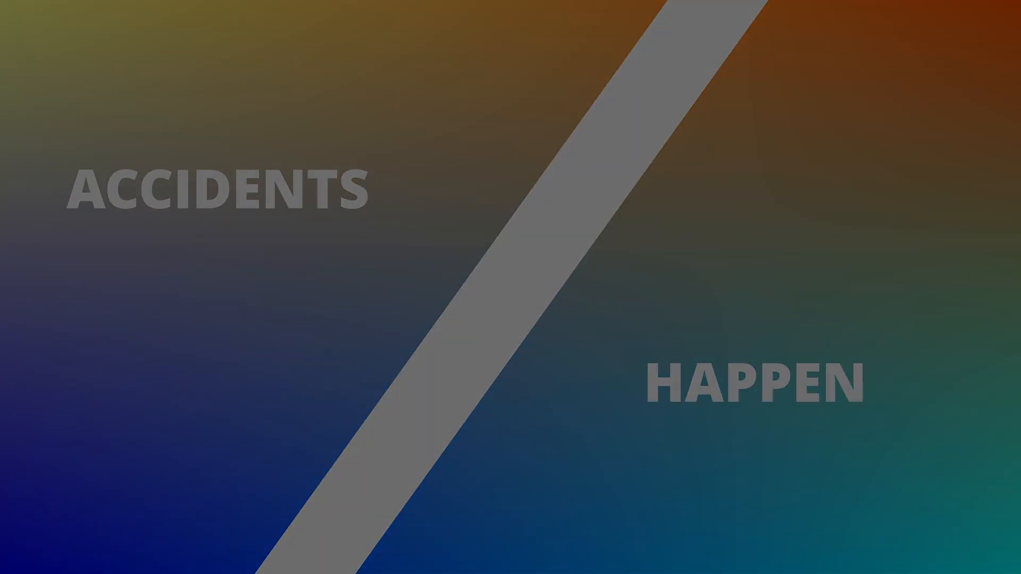
Step: Undo the last cut in the Video 1 clip and redo it
left_click(477, 276)
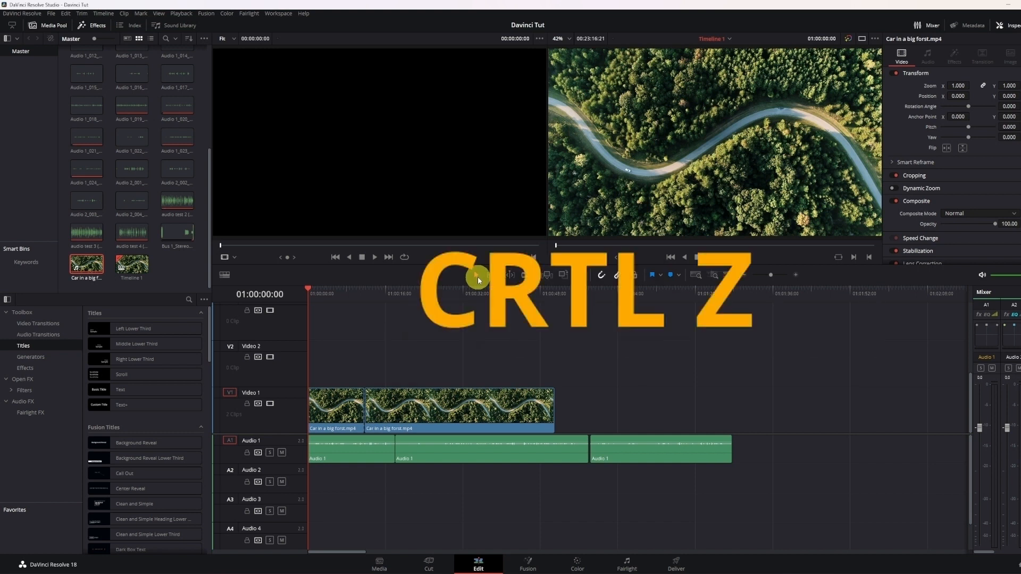
key("ctrl+z")
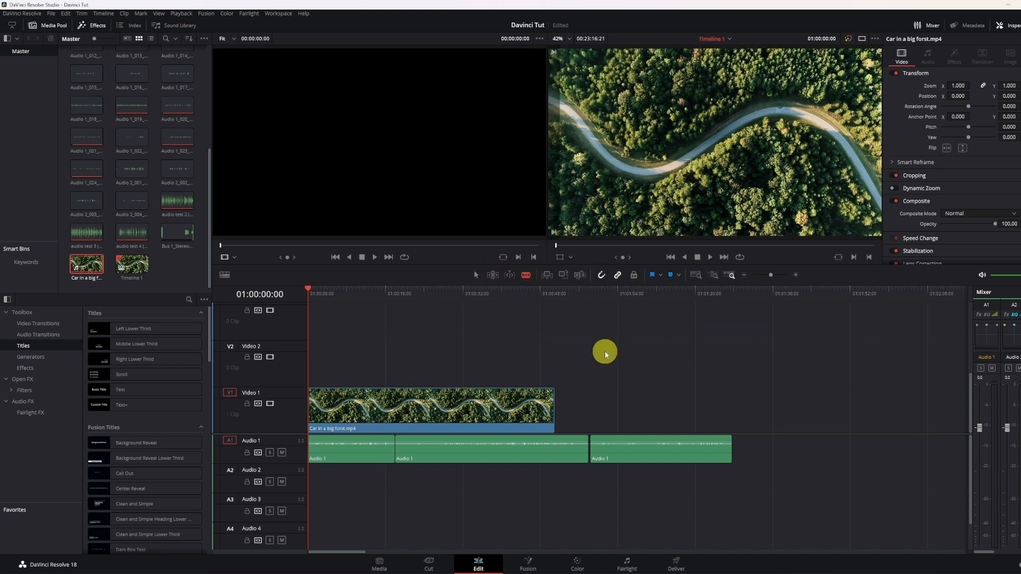
key("ctrl+shift+z")
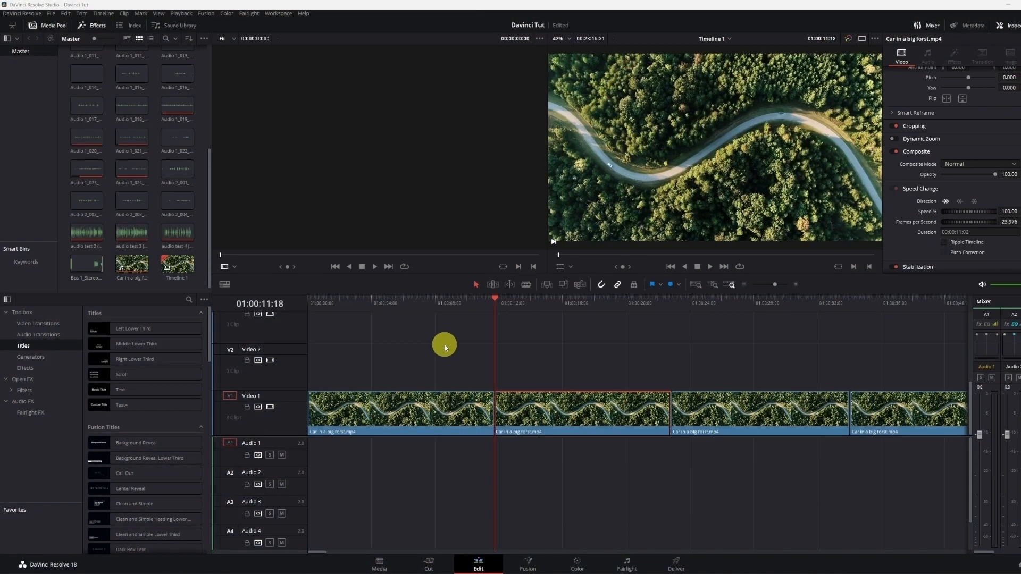
Step: Delete the first clip on Video 1, leaving an empty gap before the remaining clips
left_click(444, 344)
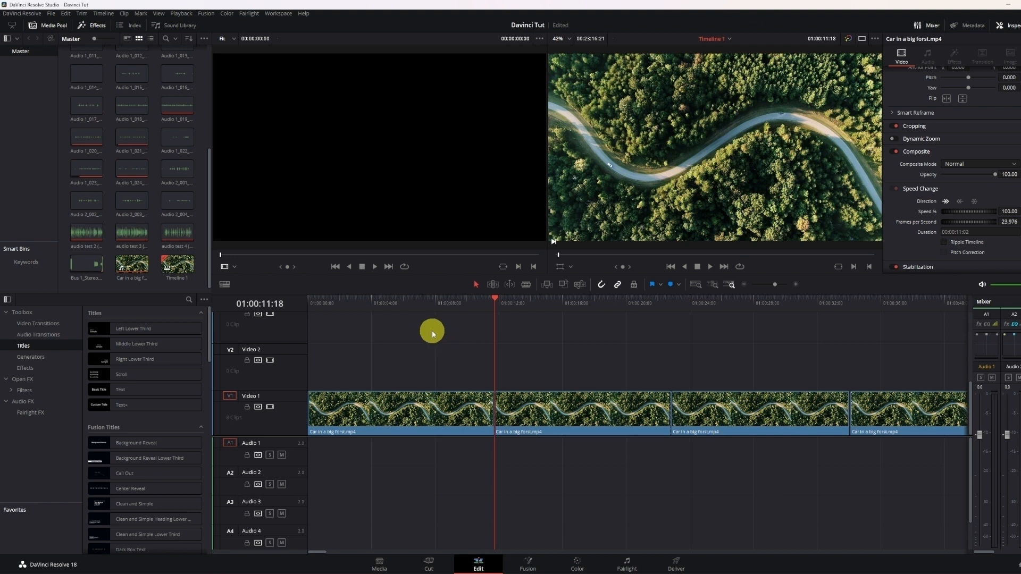
left_click(589, 421)
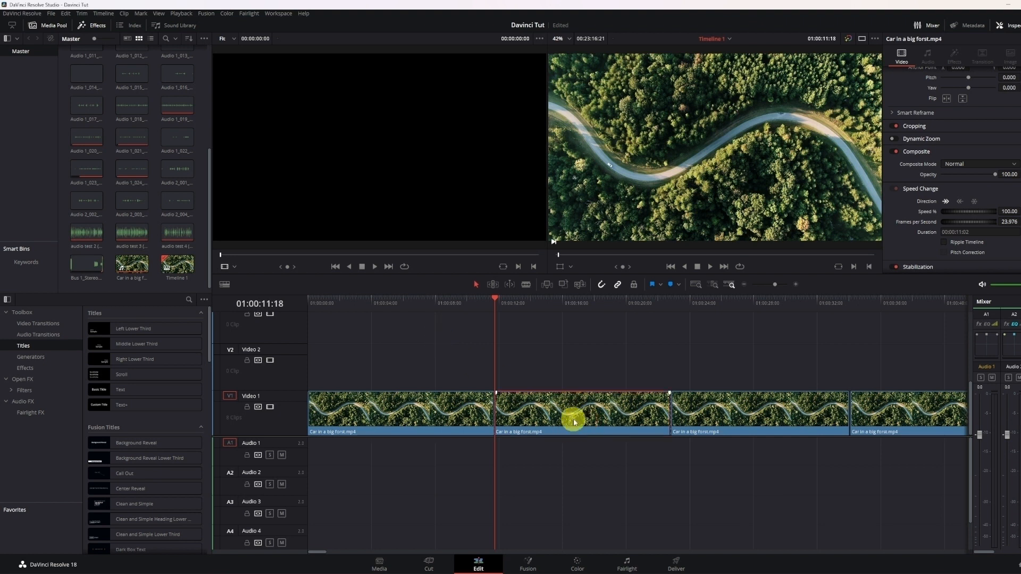
left_click(445, 409)
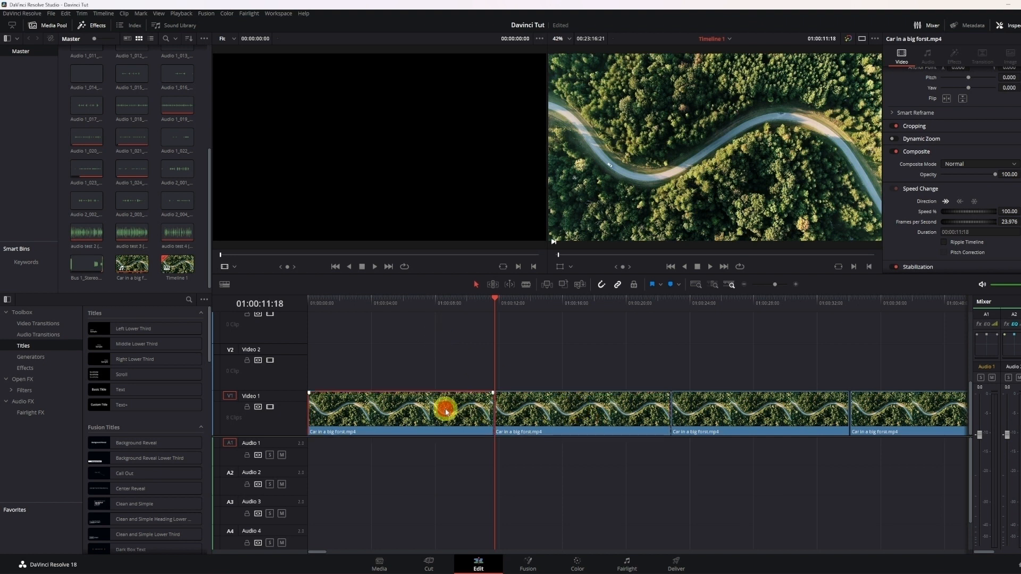
key("BackSpace")
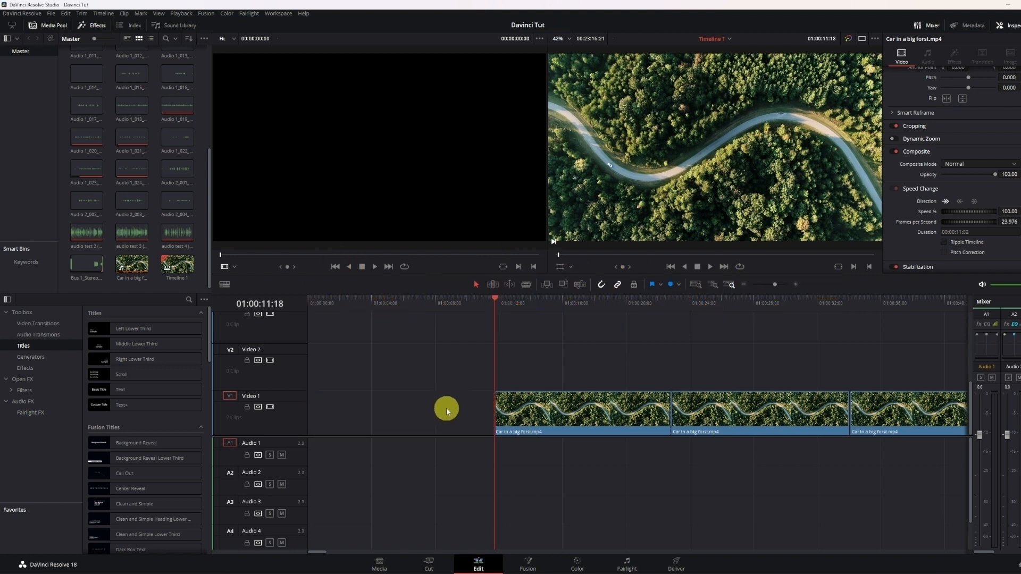
Step: Move the three remaining Video 1 clips earlier one by one to close the gap at the timeline start
left_click_drag(584, 414, 396, 418)
left_click_drag(708, 414, 526, 425)
left_click_drag(877, 416, 687, 421)
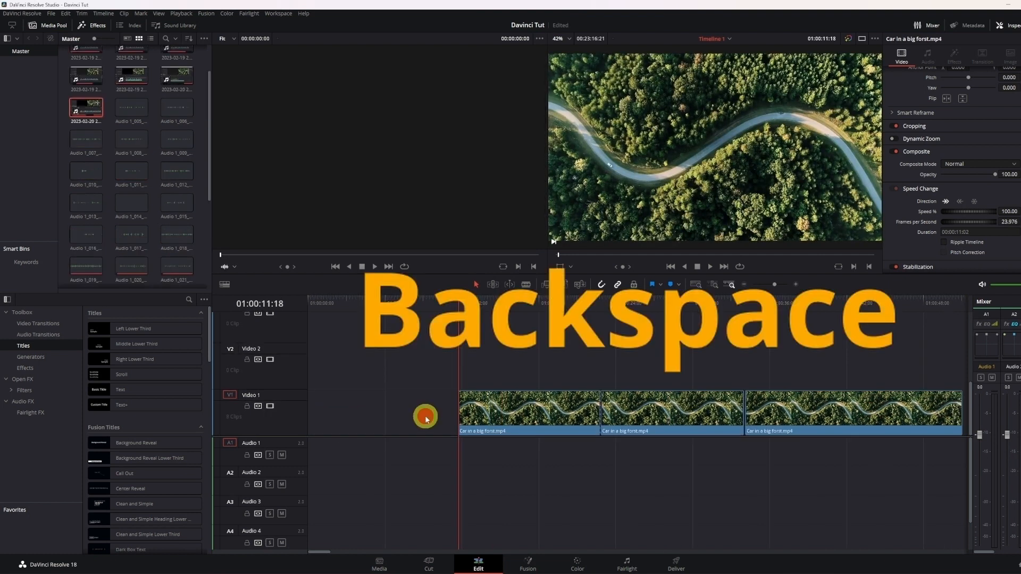
Step: Remove the first Video 1 clip with a gap-leaving delete, and also with a ripple delete that closes the gap
left_click(425, 416)
key("BackSpace")
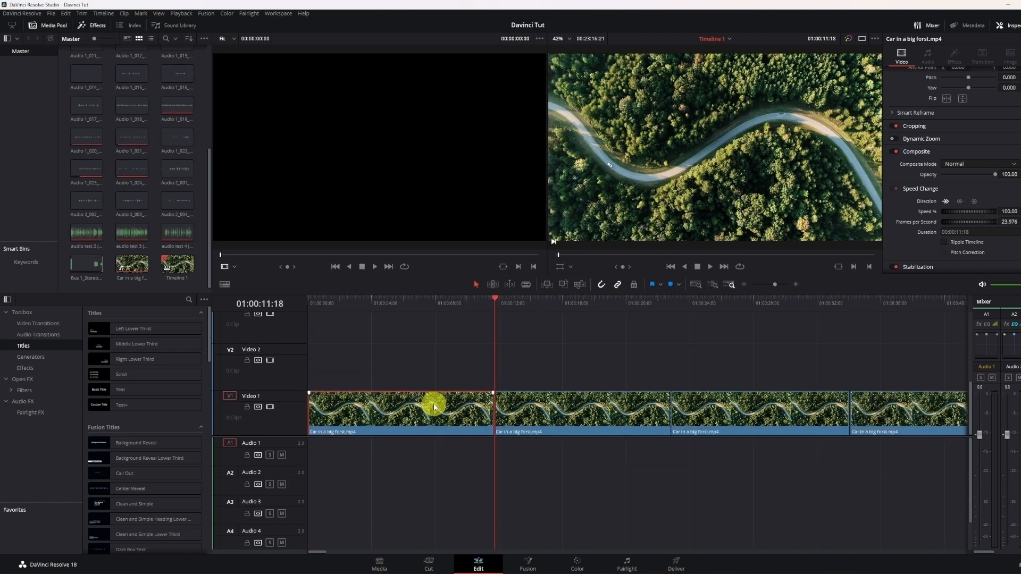
key("Delete")
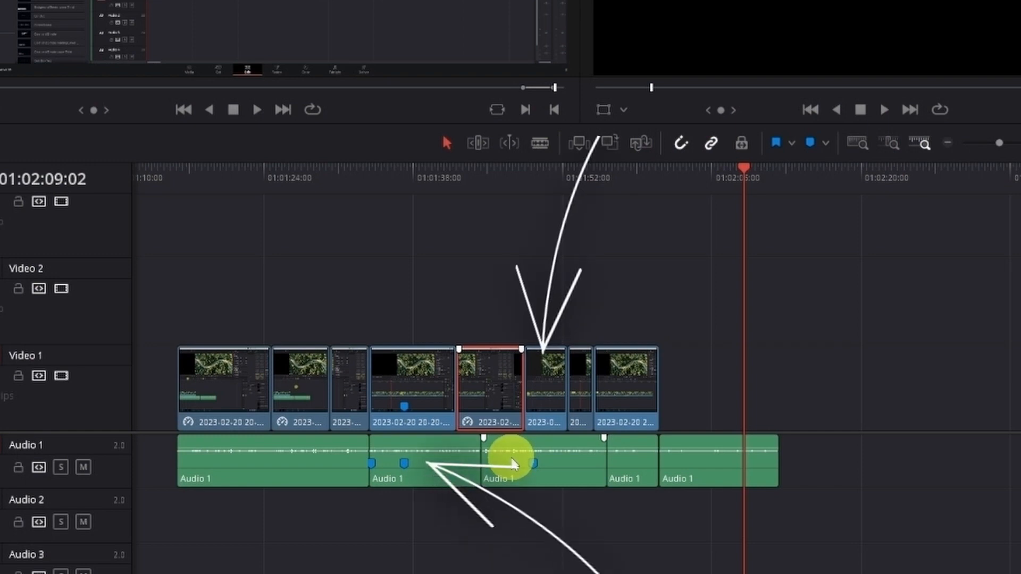
key("Delete")
Step: Delete only the fifth visible screen-recording clip on Video 1 without shifting the clips after it
left_click(487, 409)
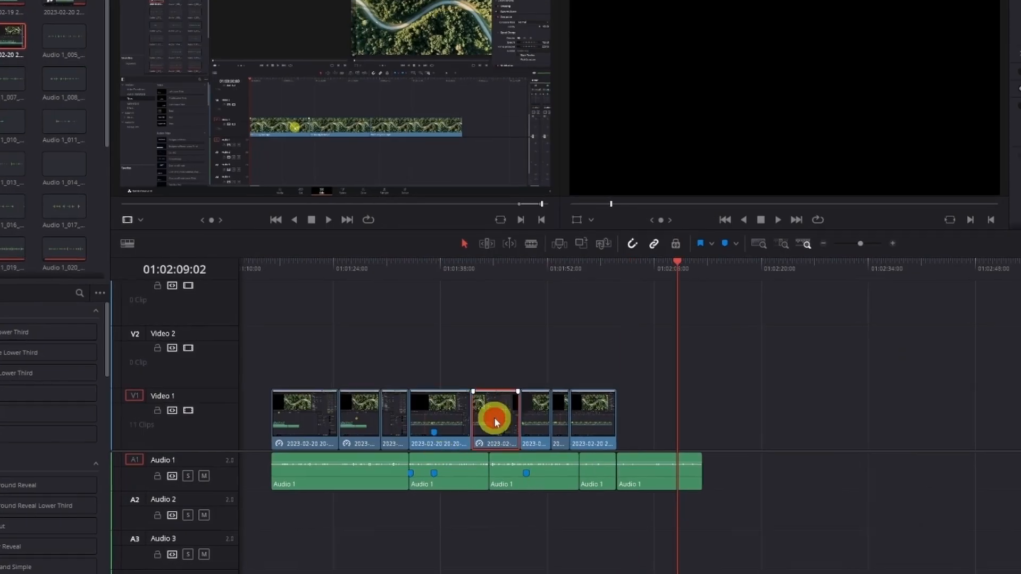
key("BackSpace")
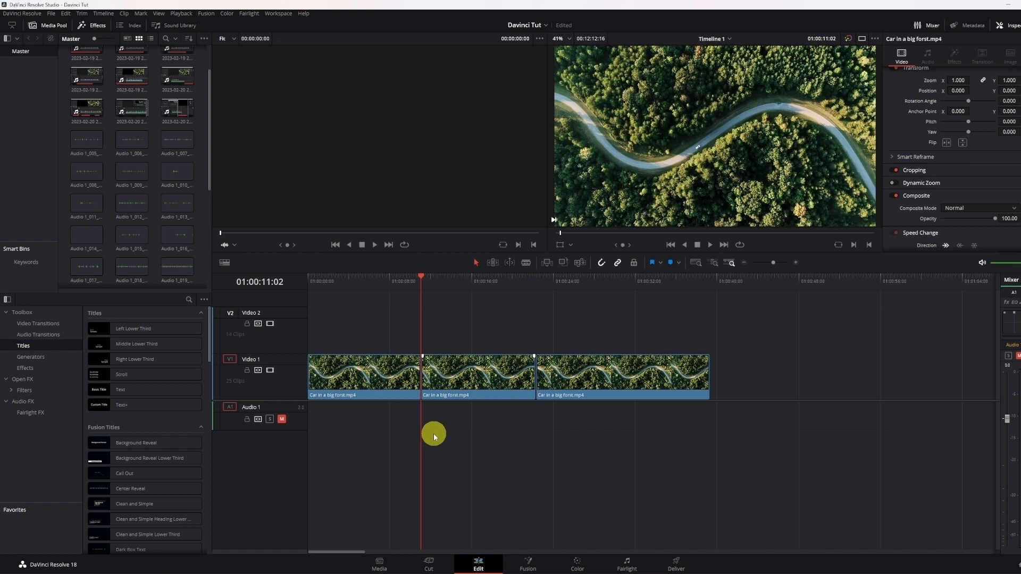
Step: Select all Video 1 clips from the playhead at 01:00:11:02 forward
key("y")
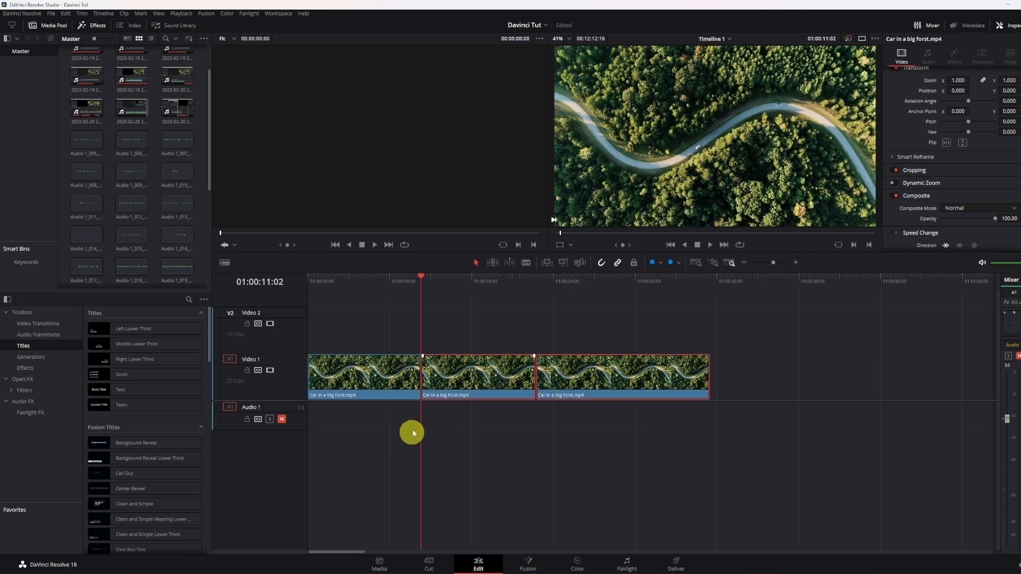
mouse_move(452, 389)
left_mouse_down()
mouse_move(679, 396)
mouse_move(766, 378)
mouse_move(752, 337)
mouse_move(755, 372)
mouse_move(734, 378)
mouse_move(675, 360)
mouse_move(661, 335)
mouse_move(553, 302)
mouse_move(412, 295)
mouse_move(434, 394)
left_mouse_up()
left_click(599, 376)
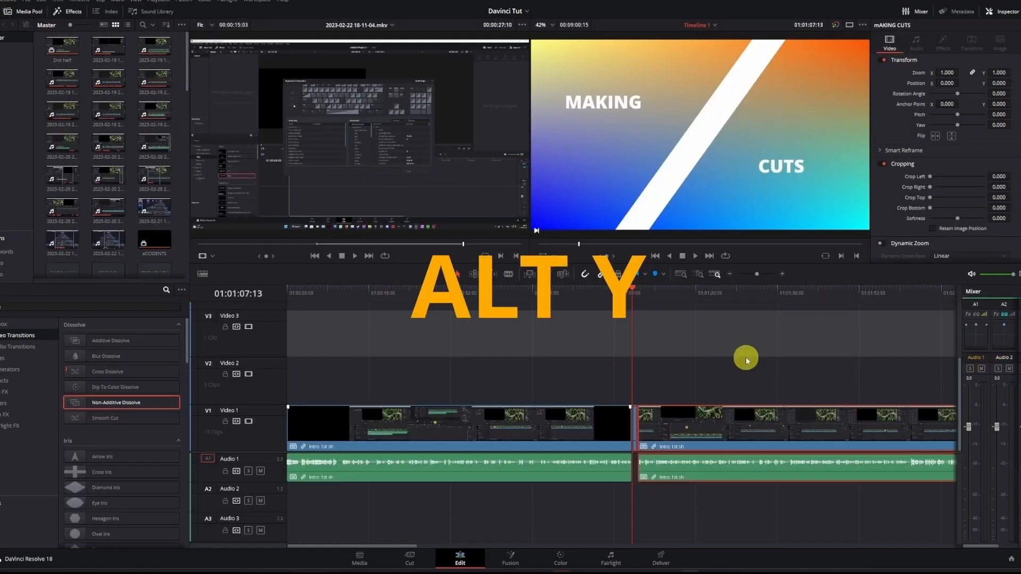
Step: Select all clips forward of the playhead across all tracks, and all clips backward from 01:02:14:14
key("alt+y")
left_click_drag(597, 415, 550, 442)
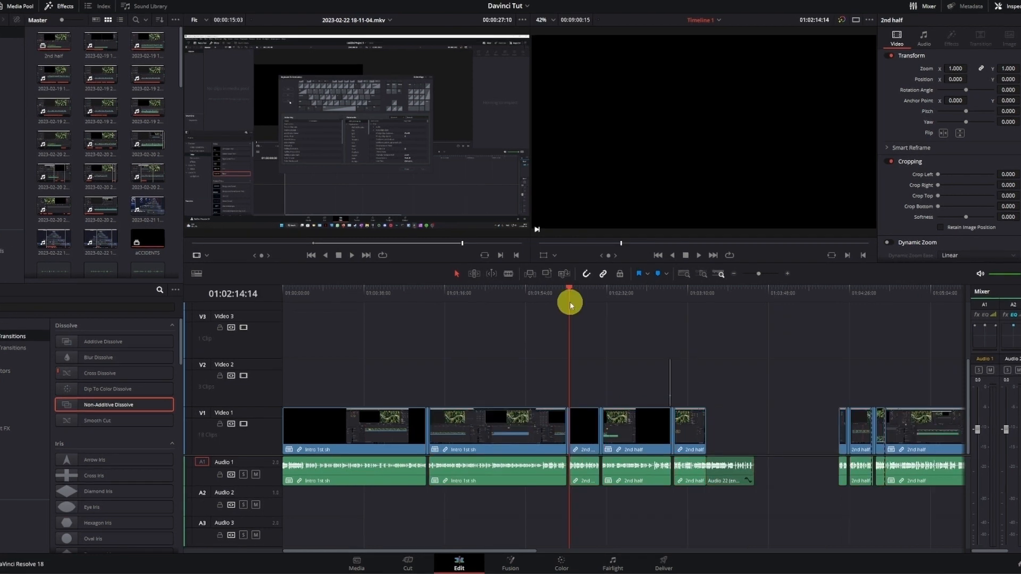
key("ctrl+alt+y")
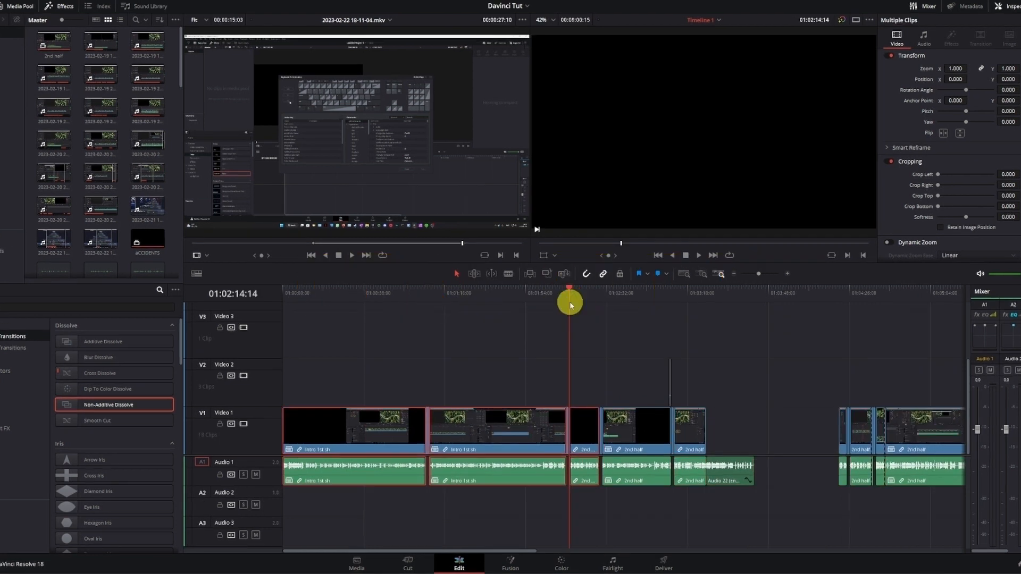
left_click_drag(496, 416, 483, 369)
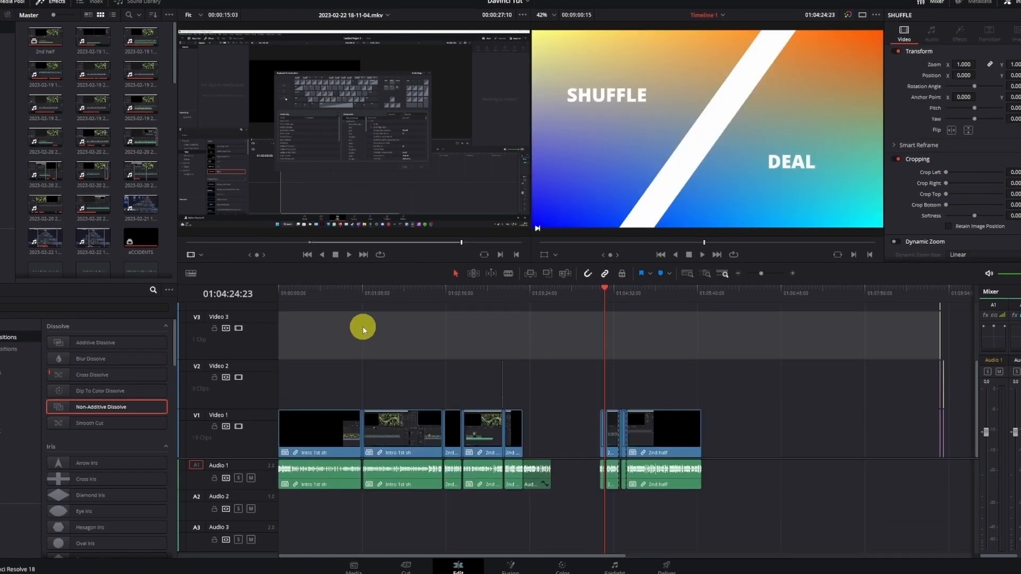
Step: Move the last 2nd half clip and the short piece before it later, together with their linked audio
left_click_drag(668, 445, 724, 449)
scroll(679, 447, "up", 2)
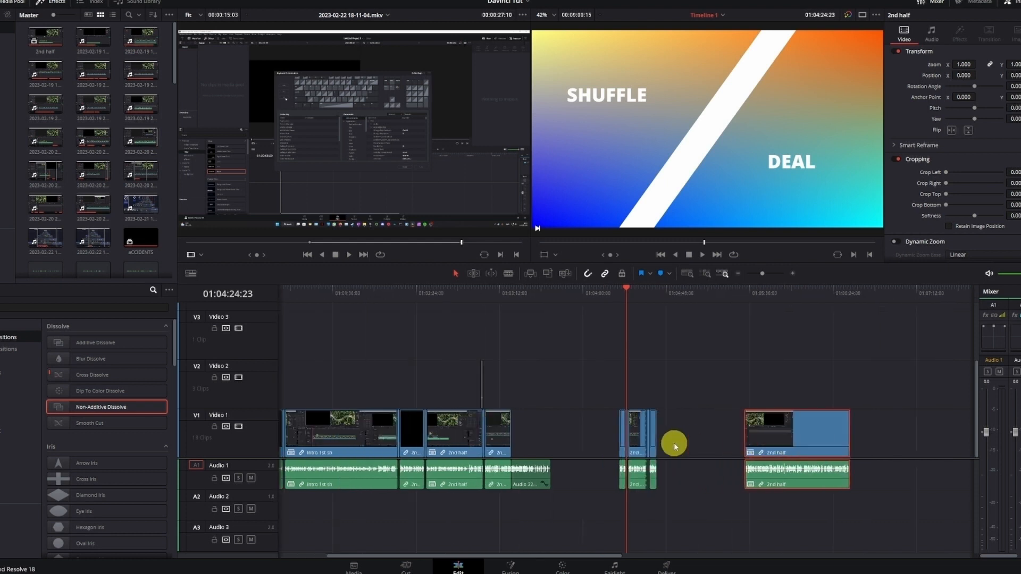
left_click_drag(652, 436, 718, 441)
left_click_drag(670, 394, 603, 515)
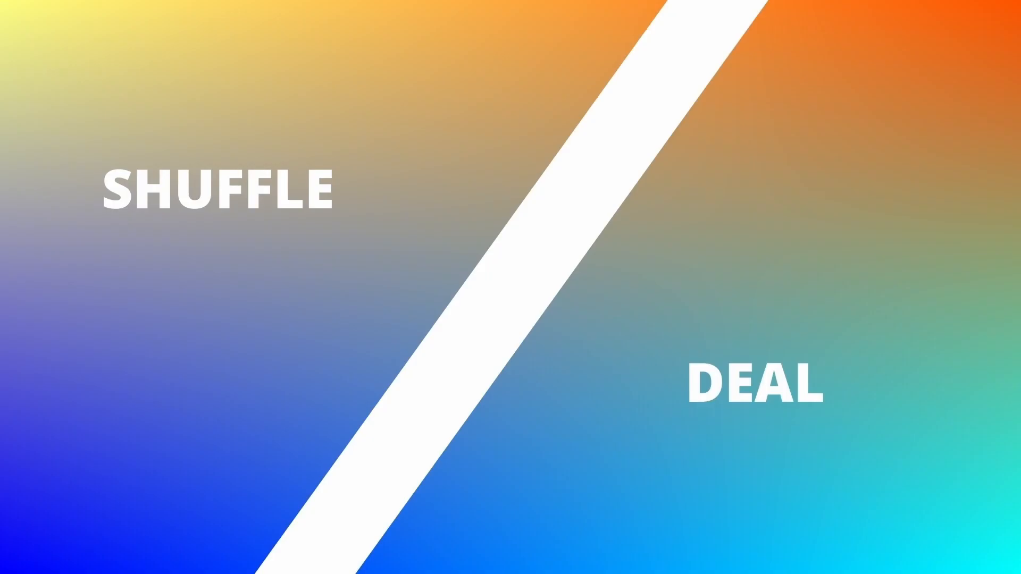
Step: Swap the middle forest clip on Video 1 with its following and preceding neighbours in turn, repeating the shuffle both ways
left_click(599, 374)
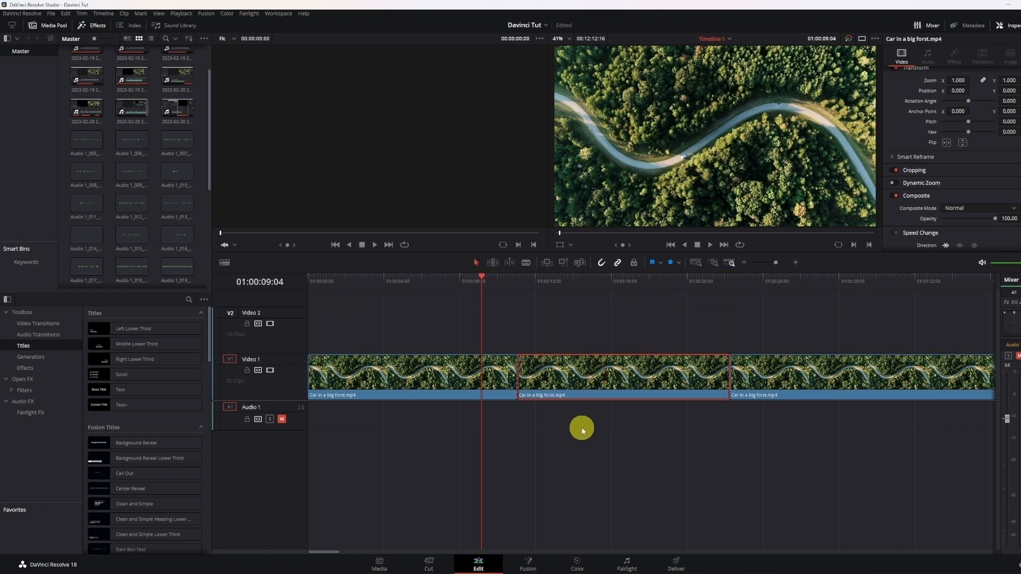
key("ctrl+shift+period")
key("ctrl+shift+comma")
key("ctrl+shift+comma")
key("ctrl+shift+period")
key("ctrl+shift+period")
key("ctrl+shift+comma")
key("ctrl+shift+comma")
key("ctrl+shift+period")
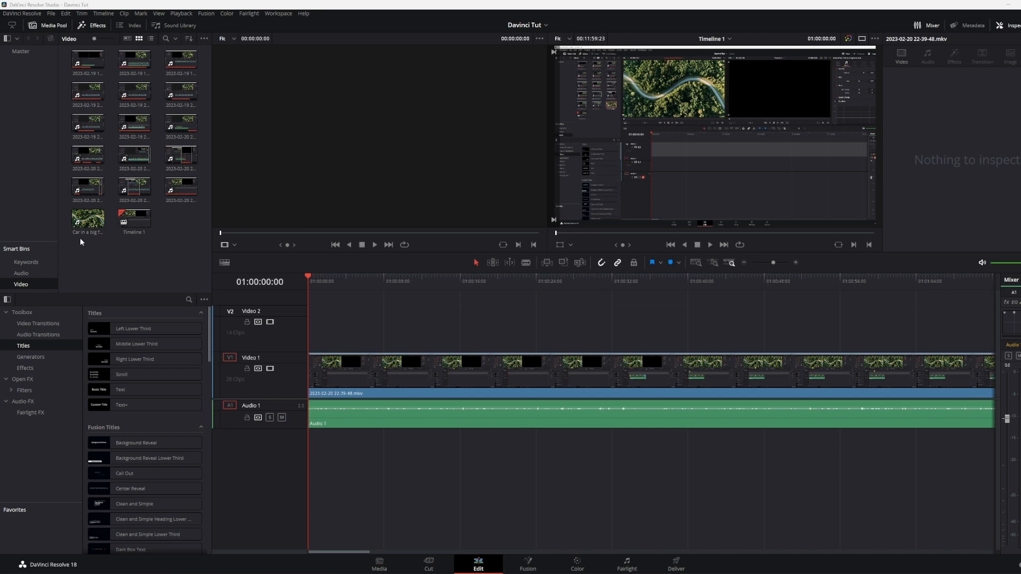
Step: Load Car in a big forst.mp4 in the source viewer and mark an in-to-out range of about 9 seconds
left_click(82, 223)
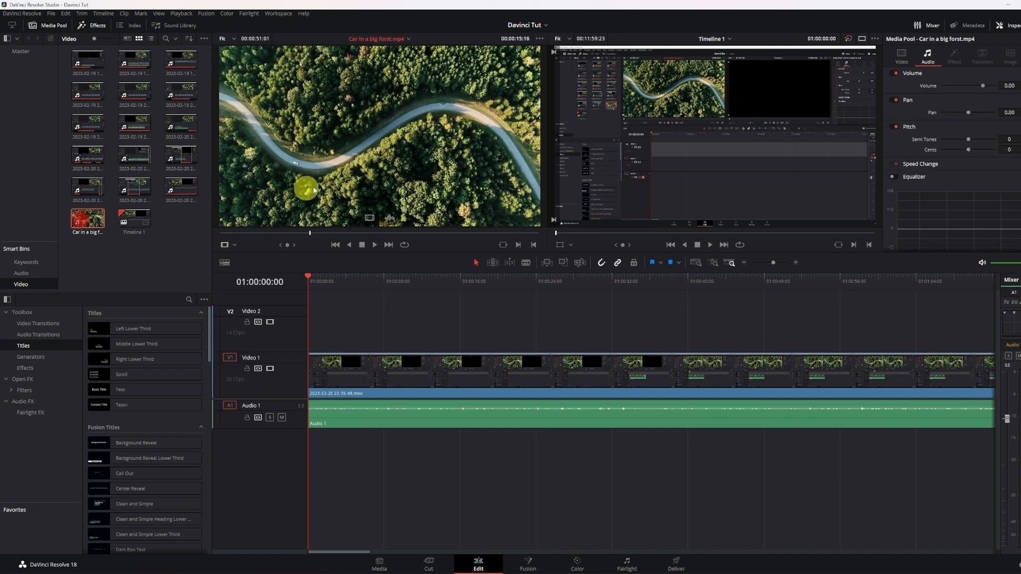
left_click(220, 233)
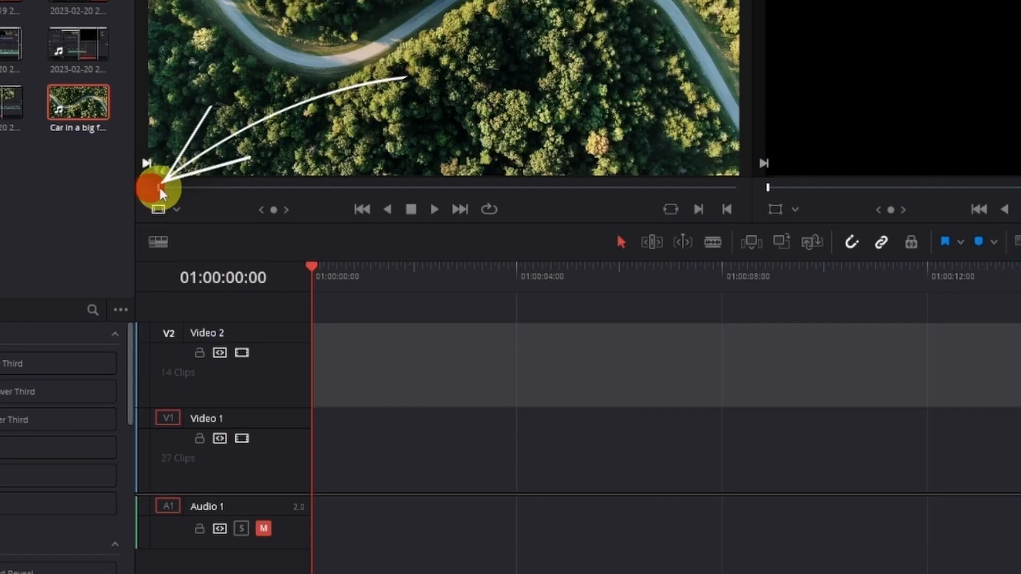
left_click_drag(160, 189, 273, 207)
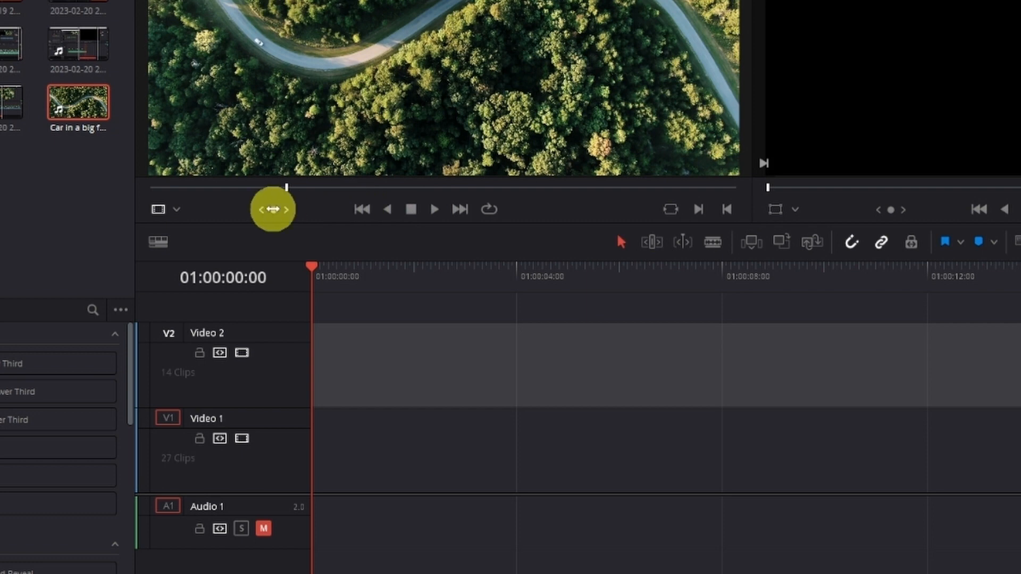
left_click(326, 187)
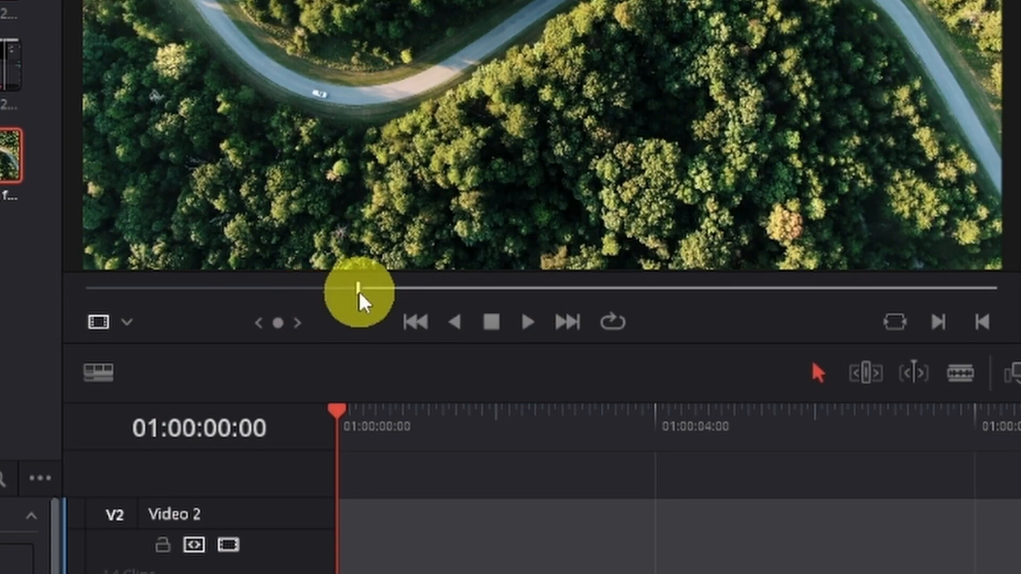
left_click_drag(359, 291, 362, 291)
left_click_drag(361, 291, 529, 292)
key("o")
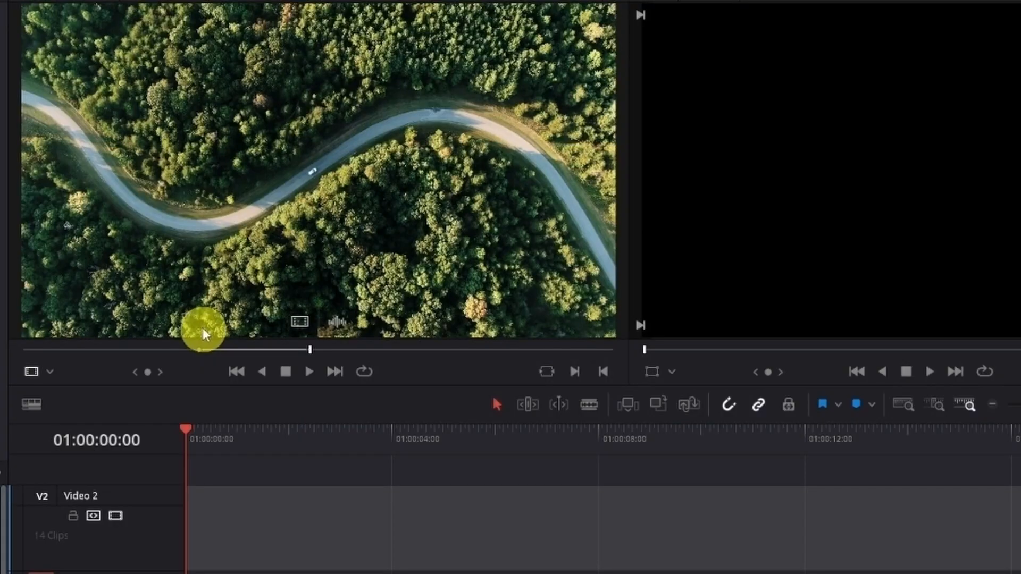
Step: Place the marked range with its audio at the start of Video 1 and scrub into it
left_click_drag(202, 327, 245, 573)
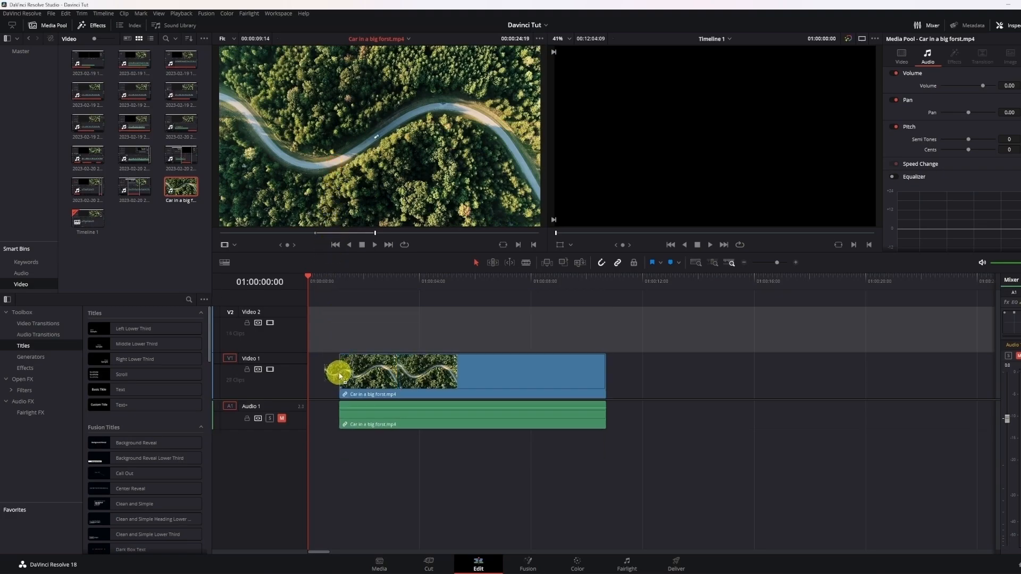
left_click_drag(339, 375, 309, 377)
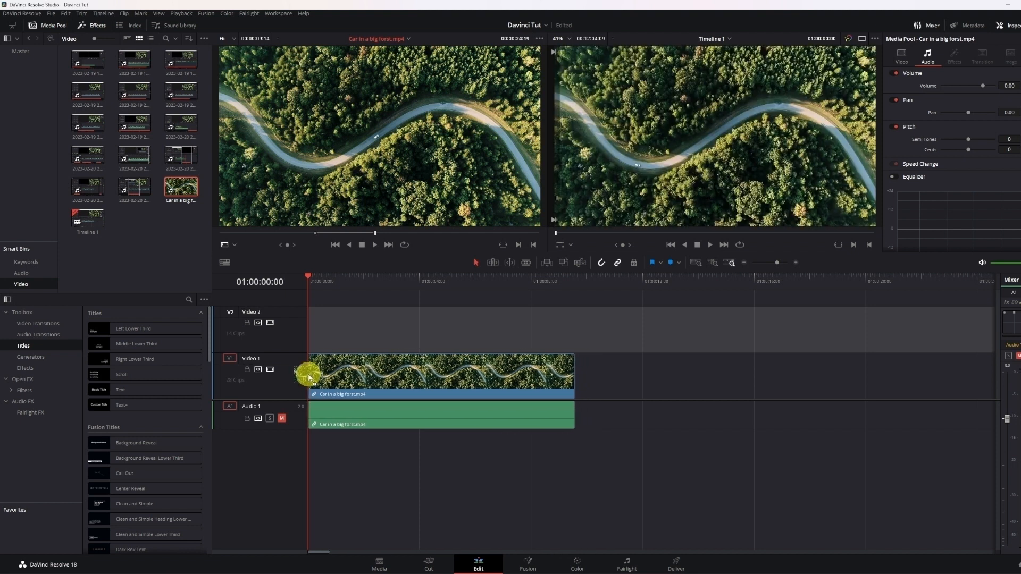
left_click_drag(308, 276, 380, 304)
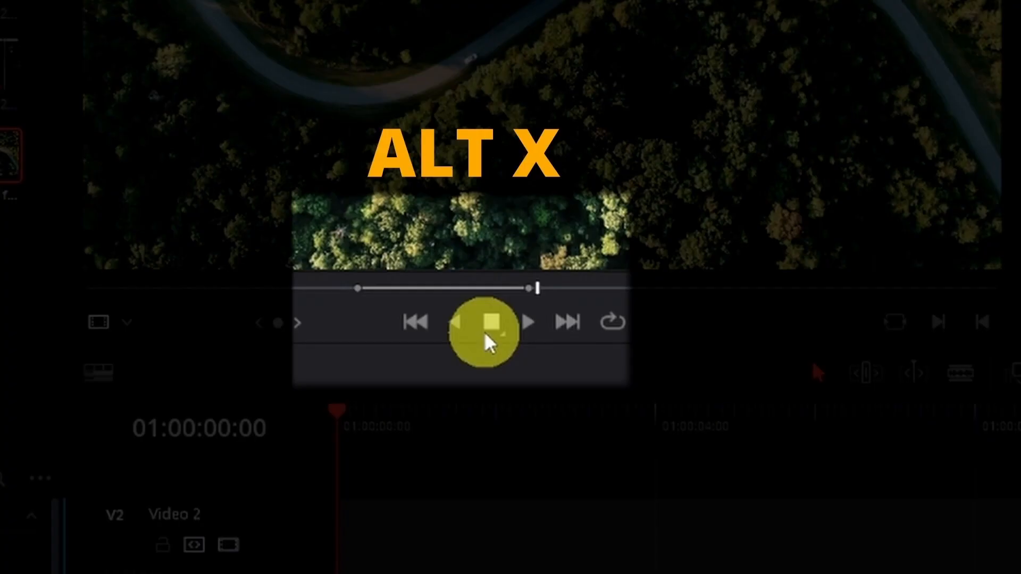
Step: Clear both source range marks together, only the in point, and only the out point, undoing each clearing before the next
key("alt+x")
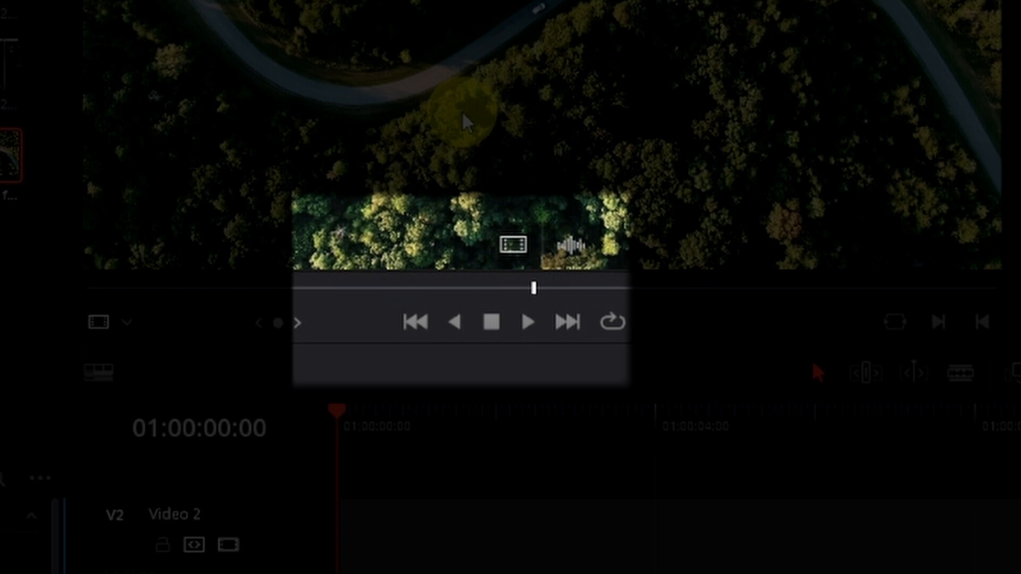
key("ctrl+z")
key("alt+i")
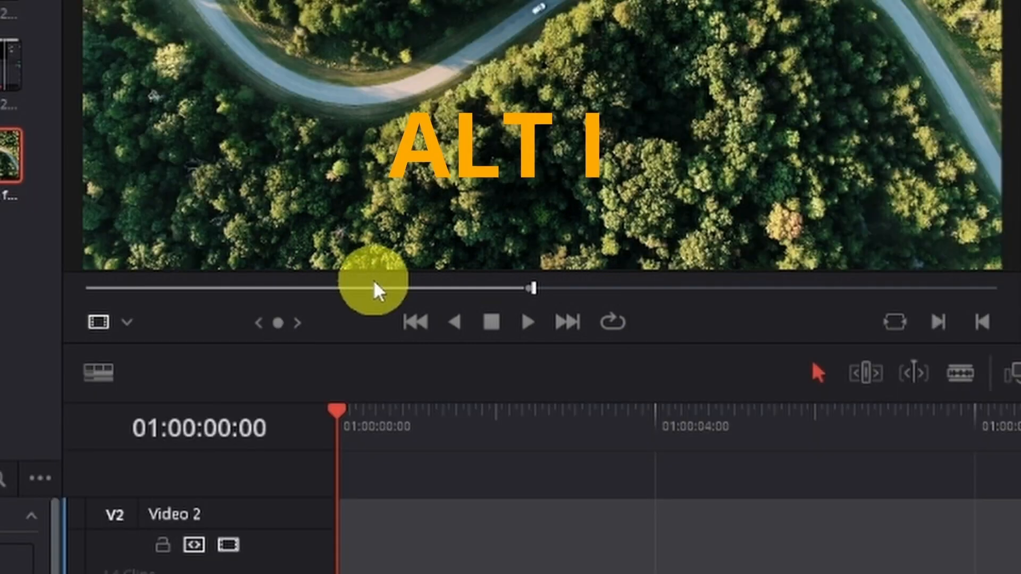
key("ctrl+z")
key("alt+o")
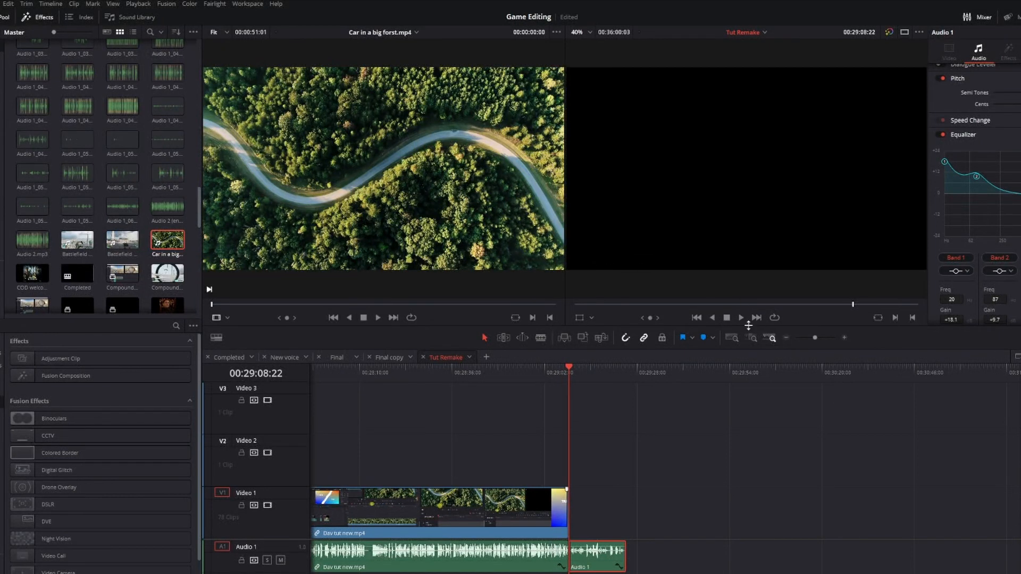
Step: Play the Tut Remake timeline from 00:29:08:22
left_click(741, 317)
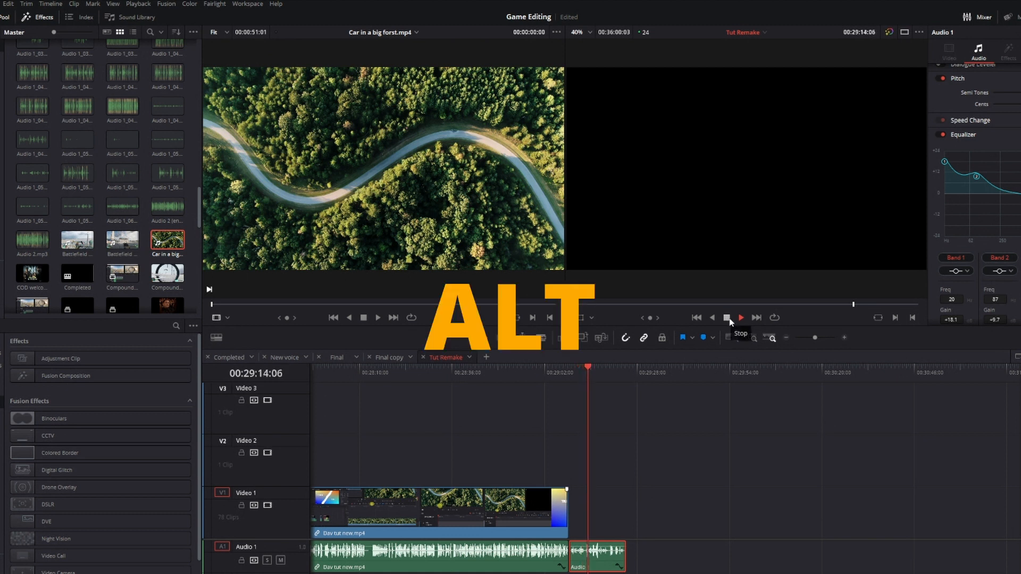
Step: Trim the edit point at the end of the mAKING CUTS title clip on Video 1 using Trim Edit Mode
left_click_drag(452, 223, 673, 506)
left_click_drag(430, 229, 880, 512)
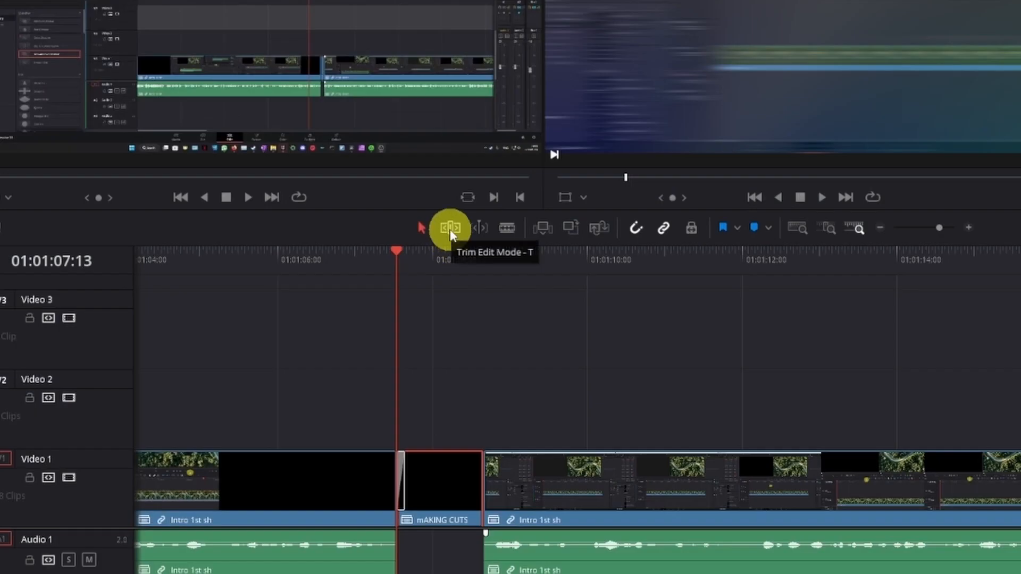
left_click(474, 274)
left_click_drag(475, 485, 497, 486)
left_click(522, 331)
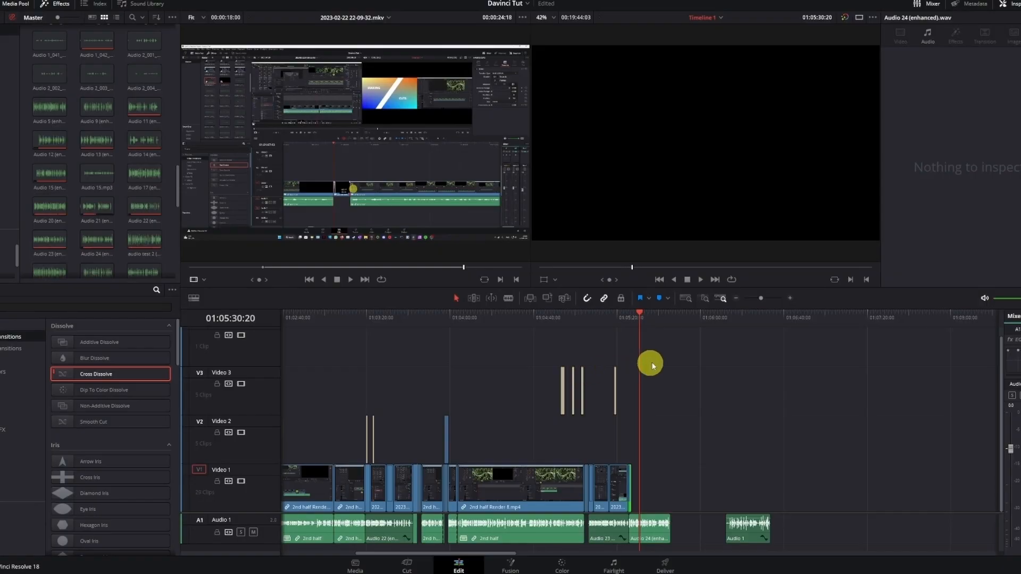
Step: Box-select the four short title clips on Video 3 together and clear the selection
left_click_drag(693, 349, 521, 433)
key("alt+x")
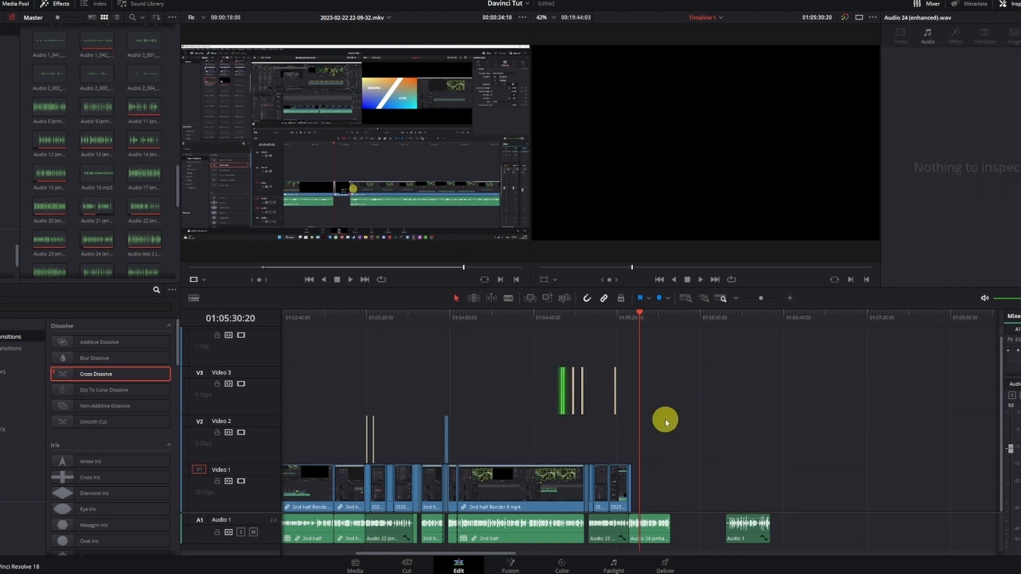
left_click_drag(564, 391, 561, 394)
left_click(710, 395)
left_click_drag(690, 345, 537, 425)
mouse_move(617, 403)
left_mouse_down()
mouse_move(620, 422)
mouse_move(615, 415)
left_mouse_up()
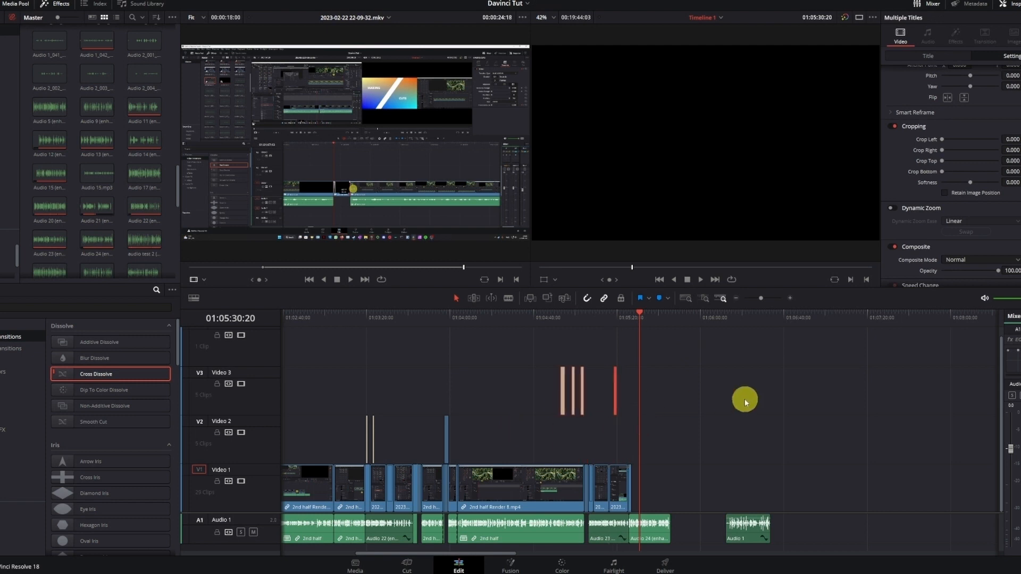
left_click_drag(696, 353, 633, 439)
scroll(654, 392, "left", 3)
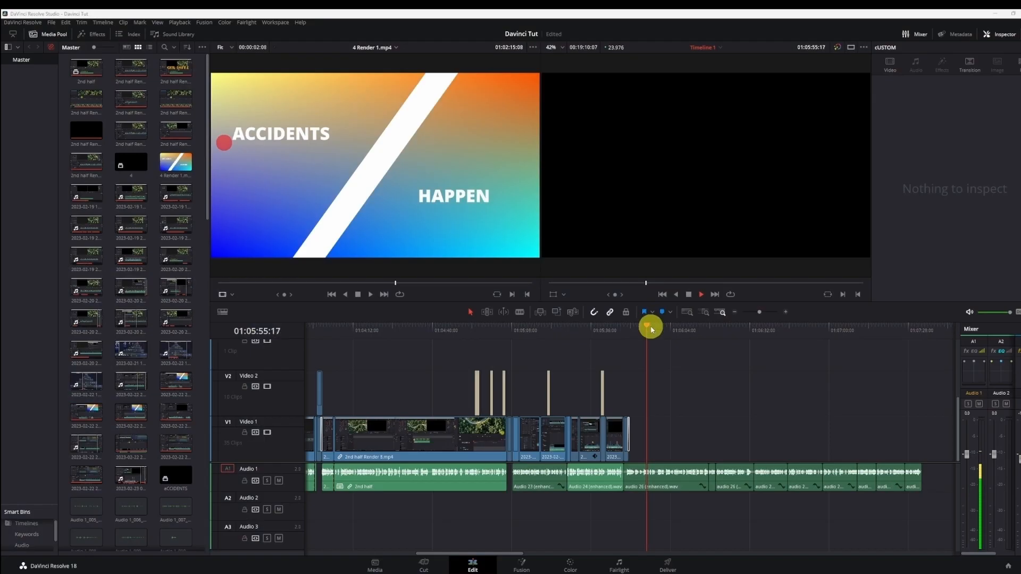
Step: Move the playhead back to 01:05:54:19 and open the keyboard shortcut customization
left_click_drag(649, 326, 623, 326)
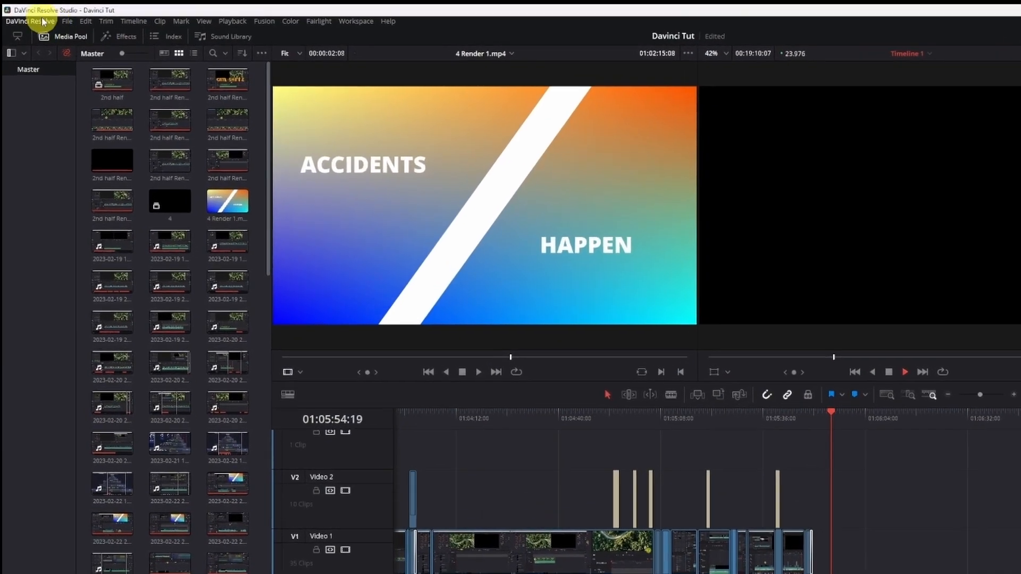
left_click(31, 22)
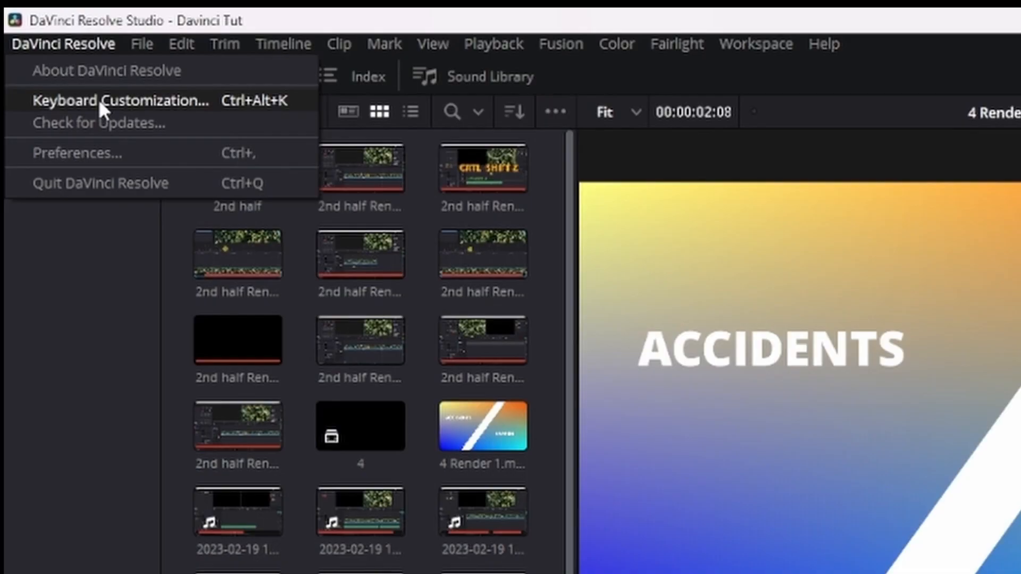
left_click(99, 102)
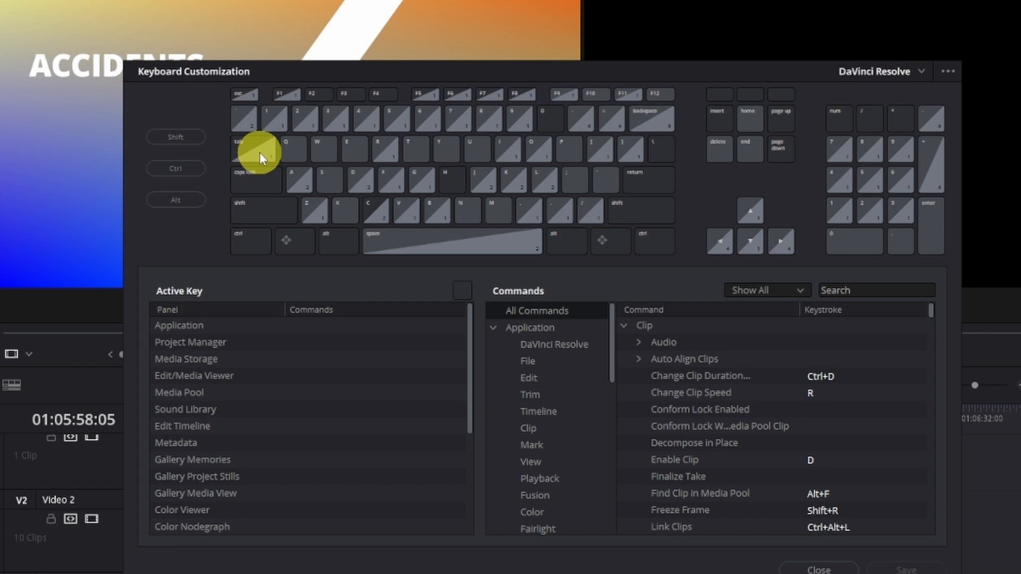
Step: Examine which commands are assigned to the Y, D, S, A, Q, B and N keys
left_click(444, 153)
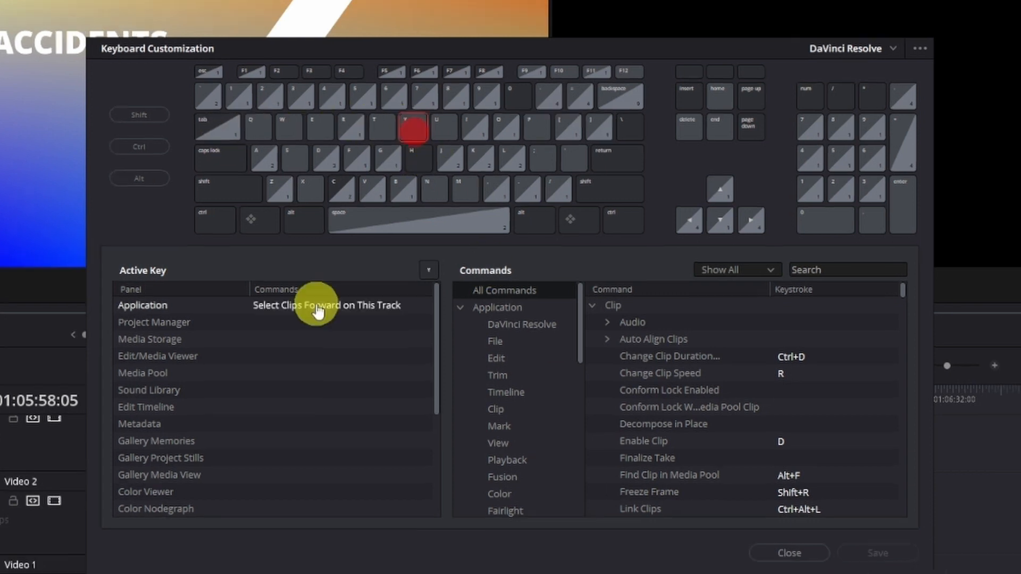
left_click(320, 157)
left_click(292, 157)
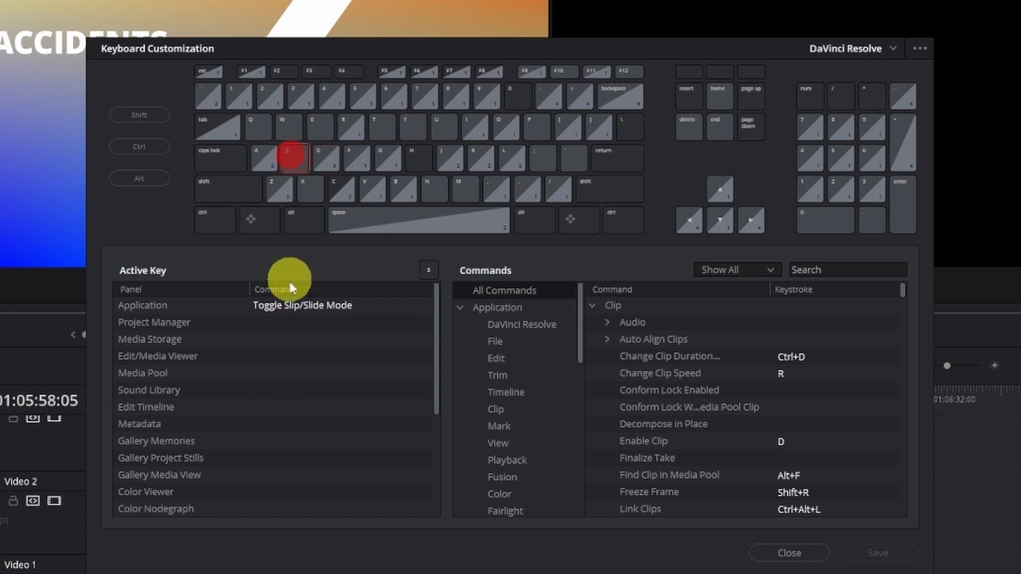
left_click(264, 169)
left_click(261, 128)
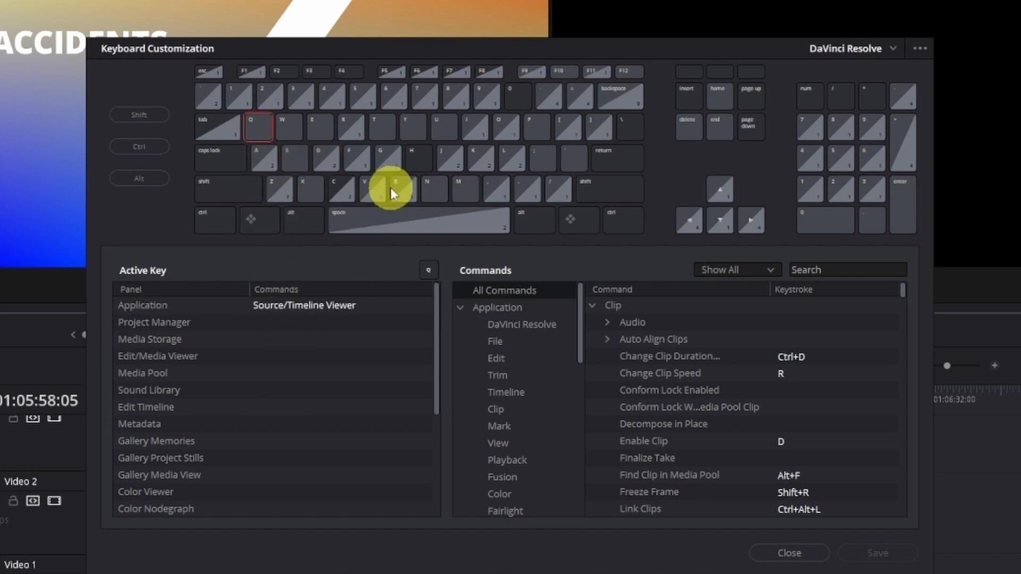
left_click(393, 187)
left_click(432, 187)
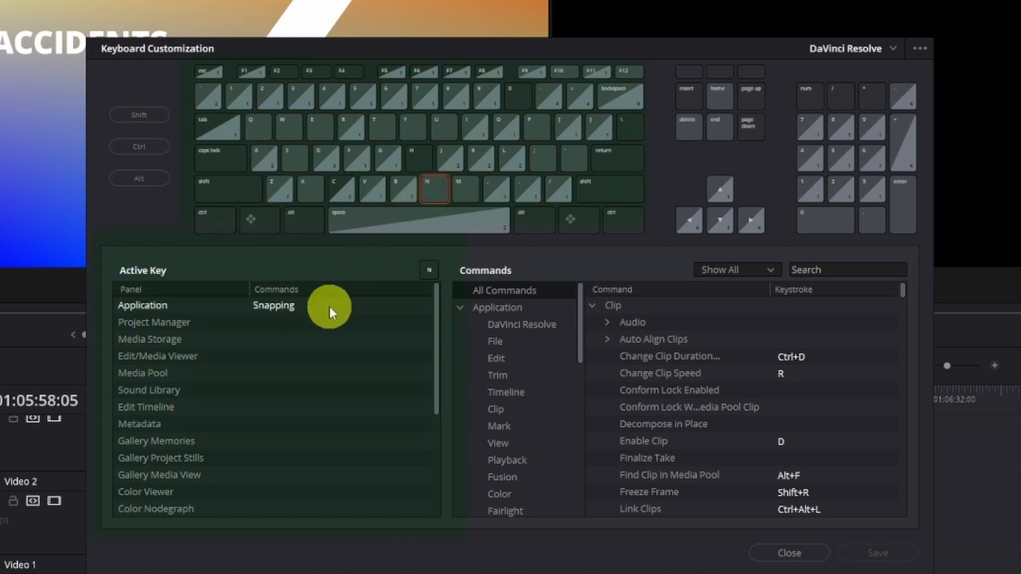
Step: Examine the commands assigned to further keys, including K, P, semicolon, Return, Backspace and 2
left_click(470, 192)
left_click(509, 160)
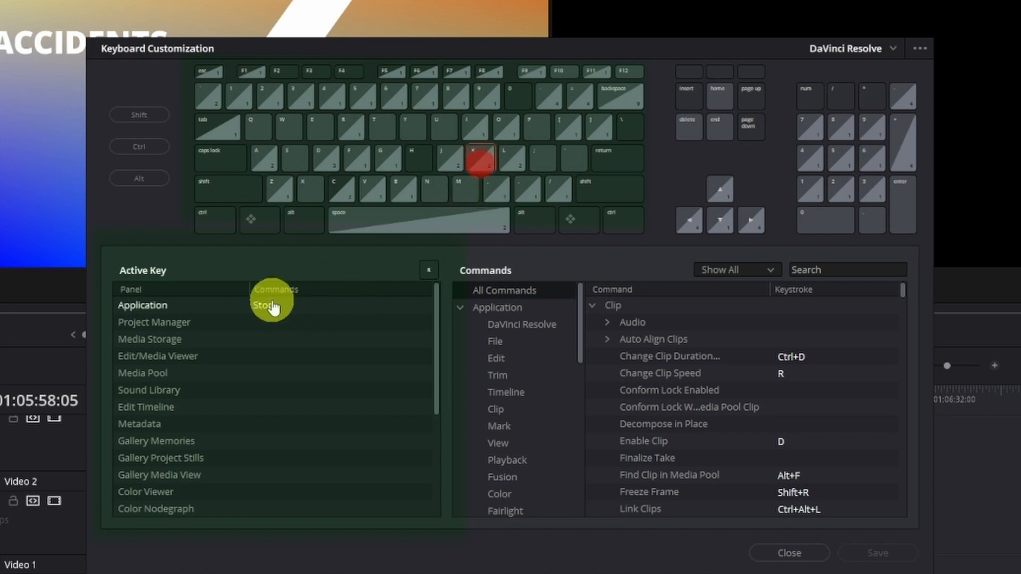
left_click(536, 128)
left_click(543, 159)
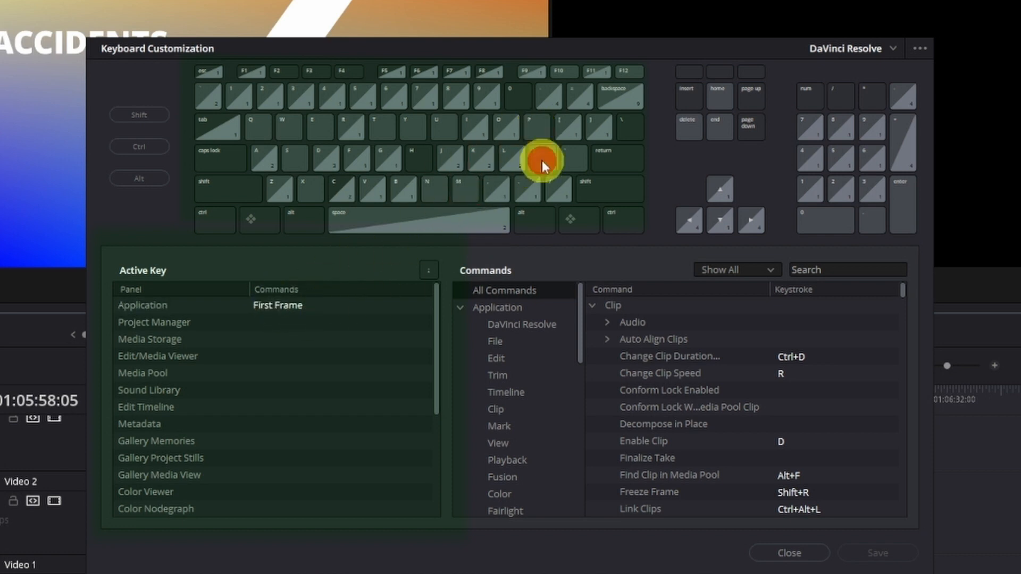
left_click(573, 158)
left_click(613, 159)
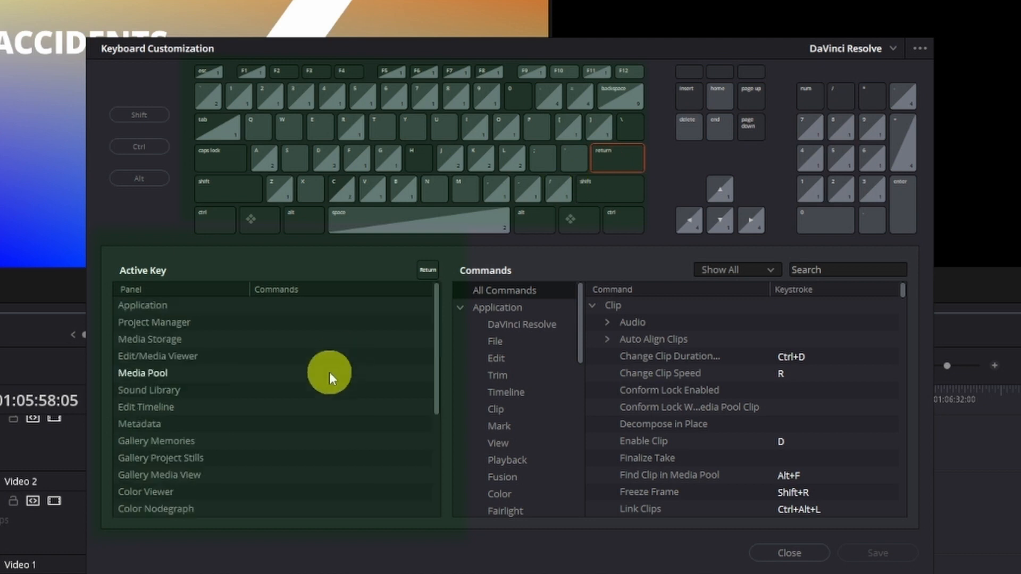
left_click(633, 101)
scroll(399, 353, "down", 3)
scroll(398, 353, "up", 3)
key("2")
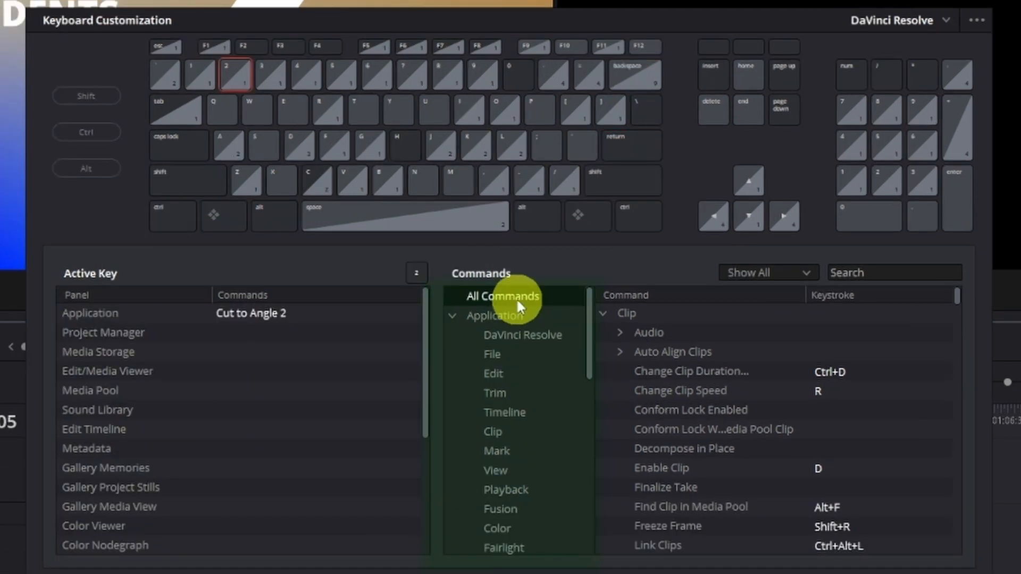
Step: Collapse the Application and Panels groups in the command category list
left_click(449, 317)
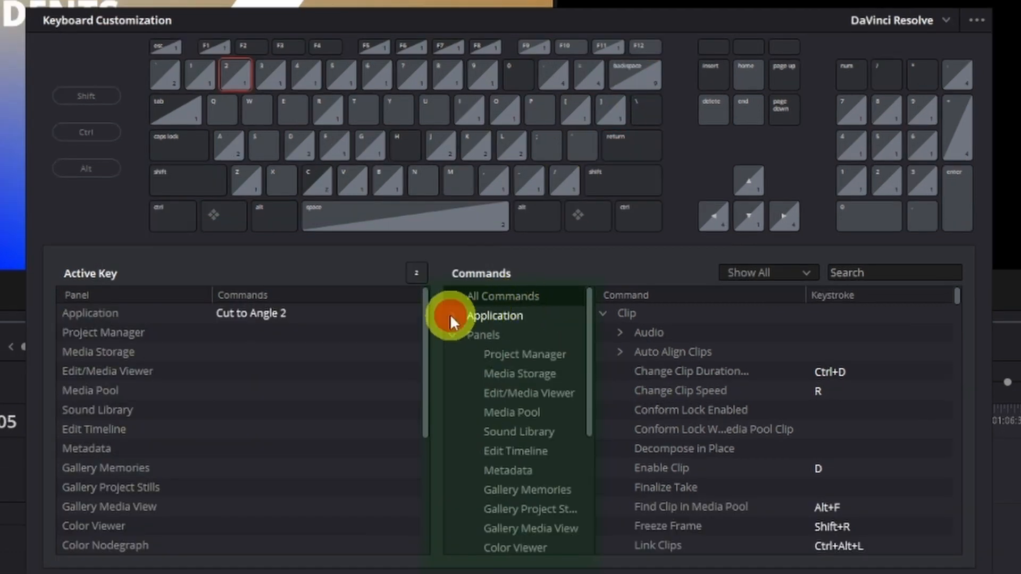
left_click(452, 335)
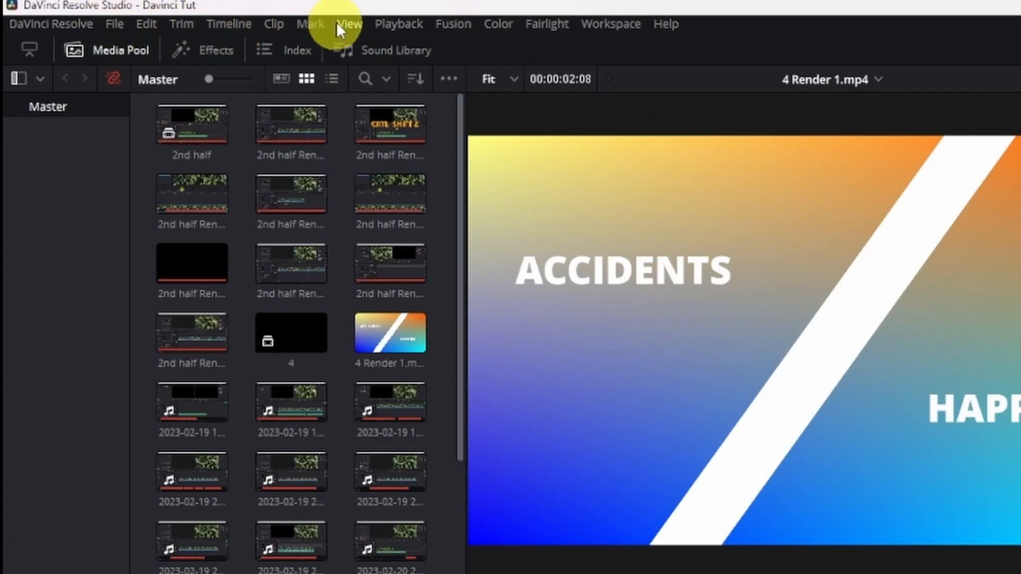
Step: Browse the main application menus and list the commands of the DaVinci Resolve category in Keyboard Customization
left_click(590, 24)
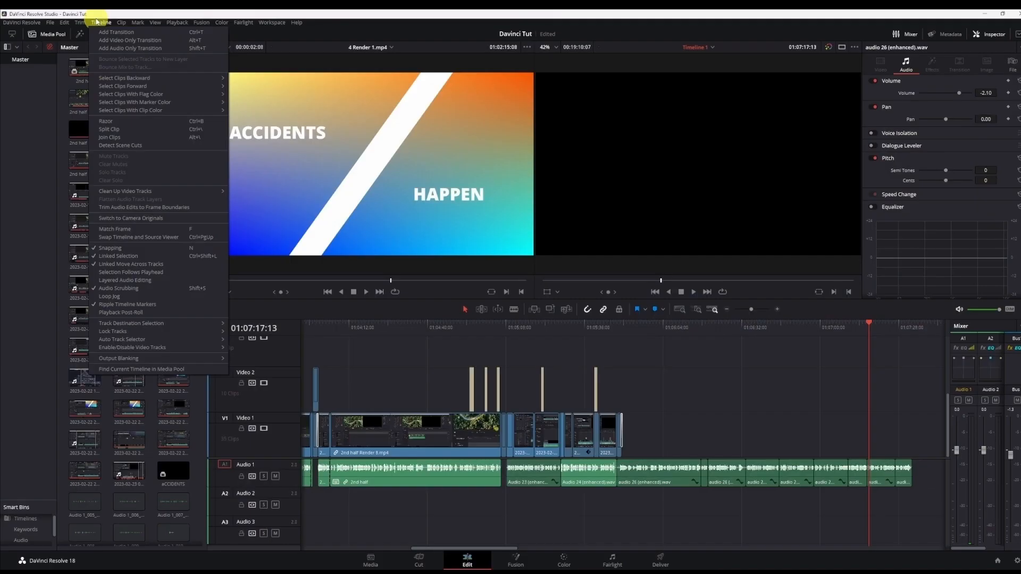
left_click(28, 149)
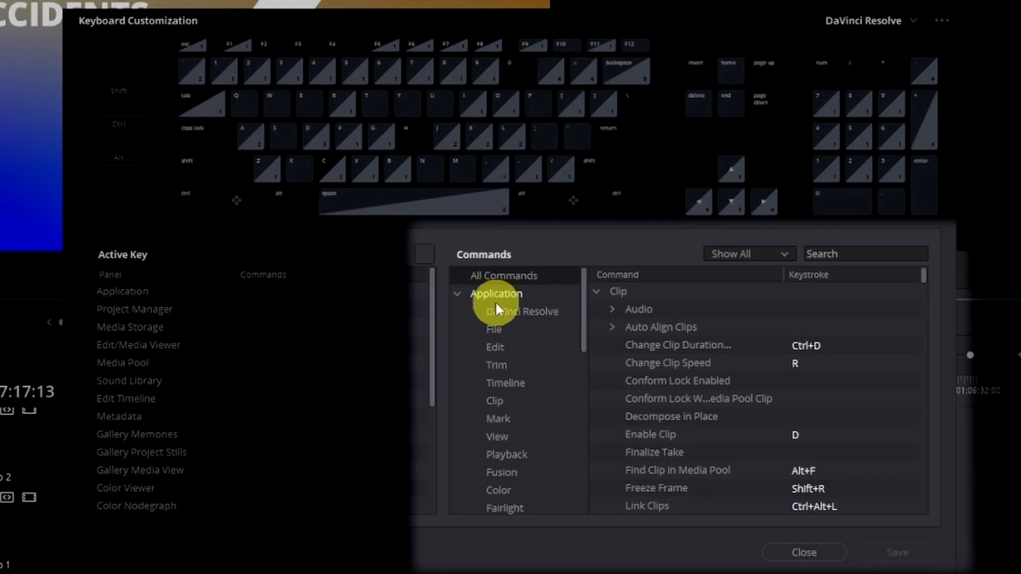
left_click(495, 304)
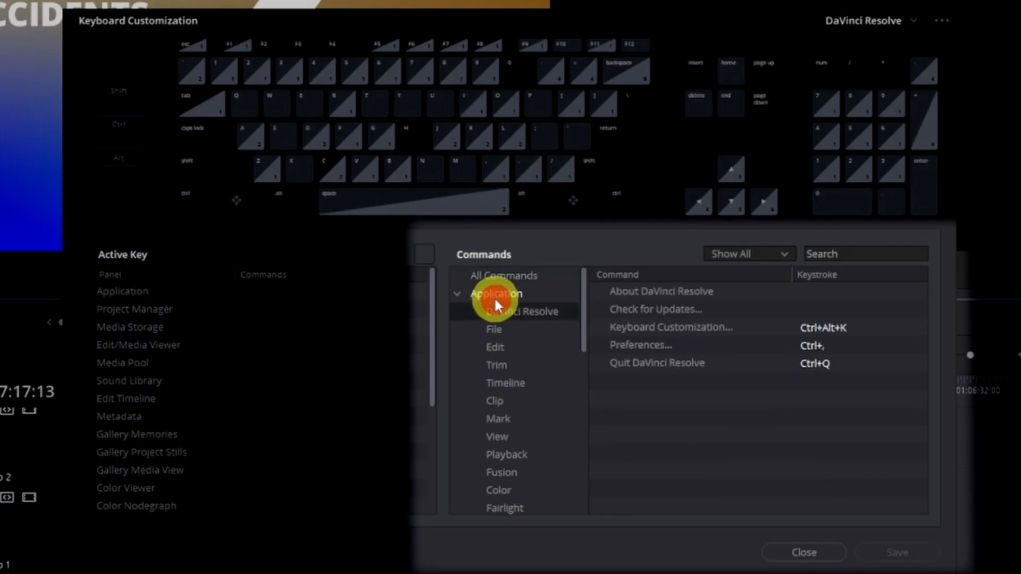
Step: Collapse and re-expand the Application command group, and list its Playback commands
left_click(495, 291)
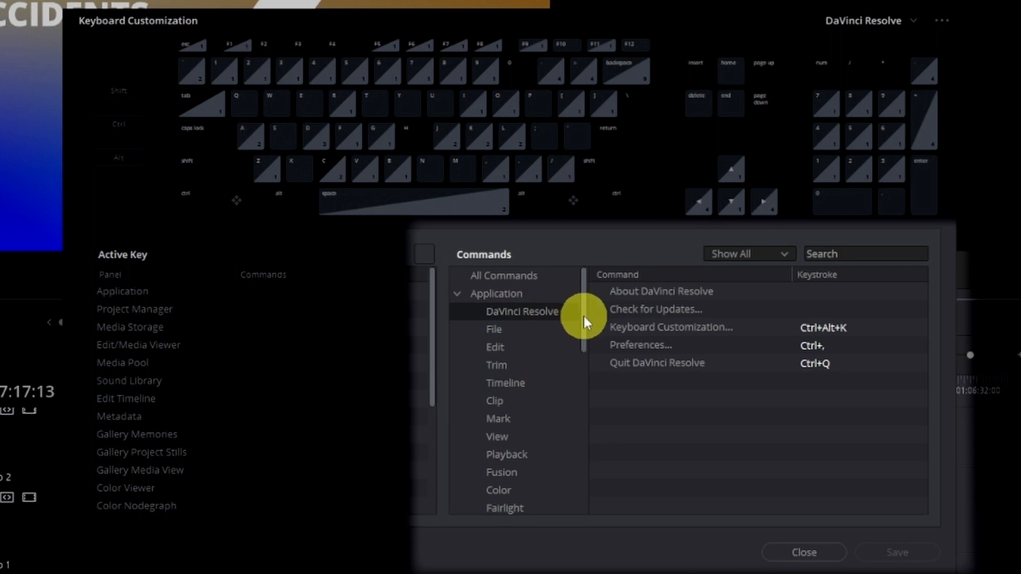
left_click(458, 293)
left_click(454, 311)
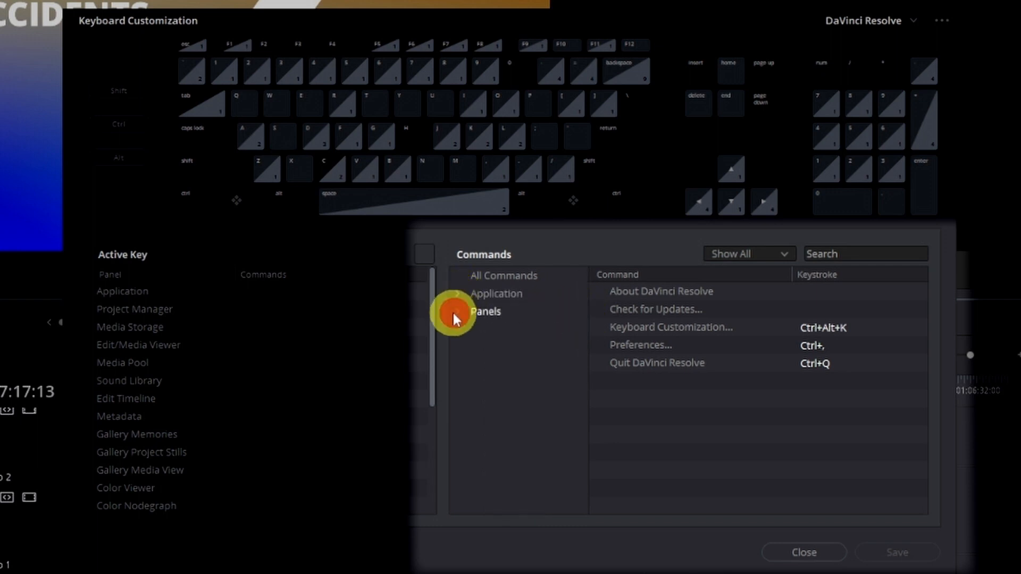
left_click(456, 294)
left_click_drag(583, 334, 595, 412)
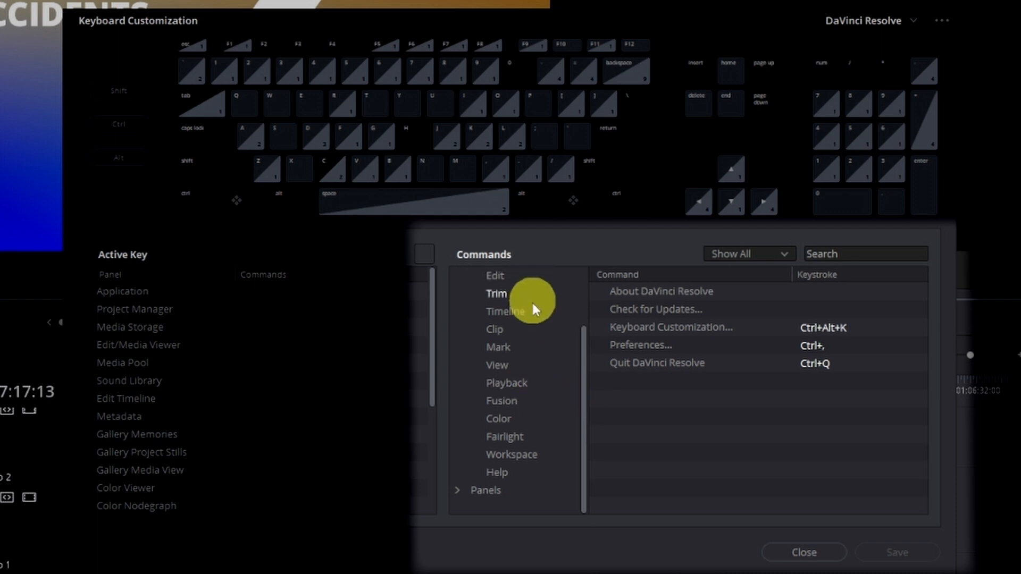
left_click(502, 384)
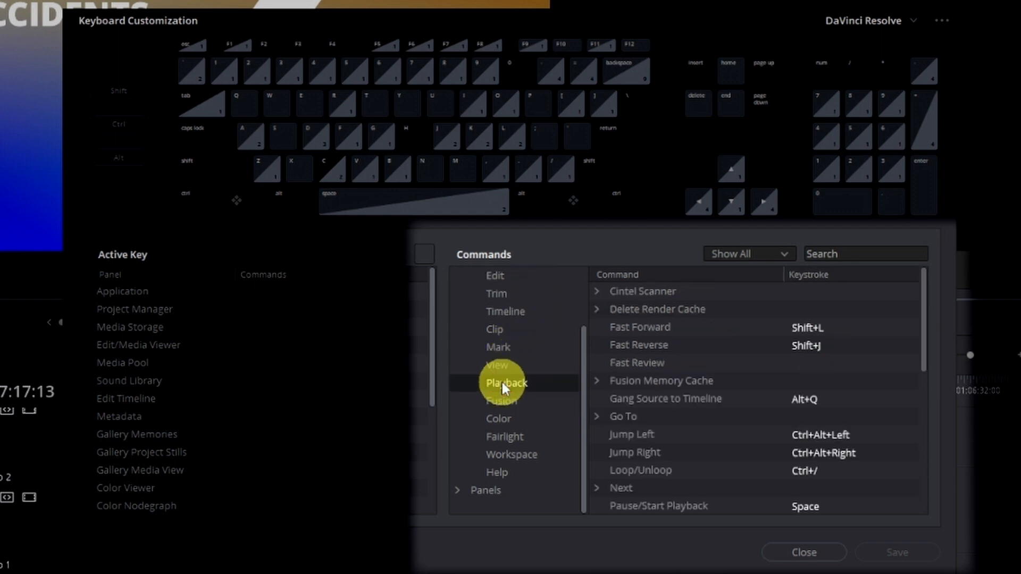
Step: Assign the E key to the Play Forward command, accepting the reassignment from its existing commands
left_click_drag(925, 339, 923, 423)
left_click(650, 380)
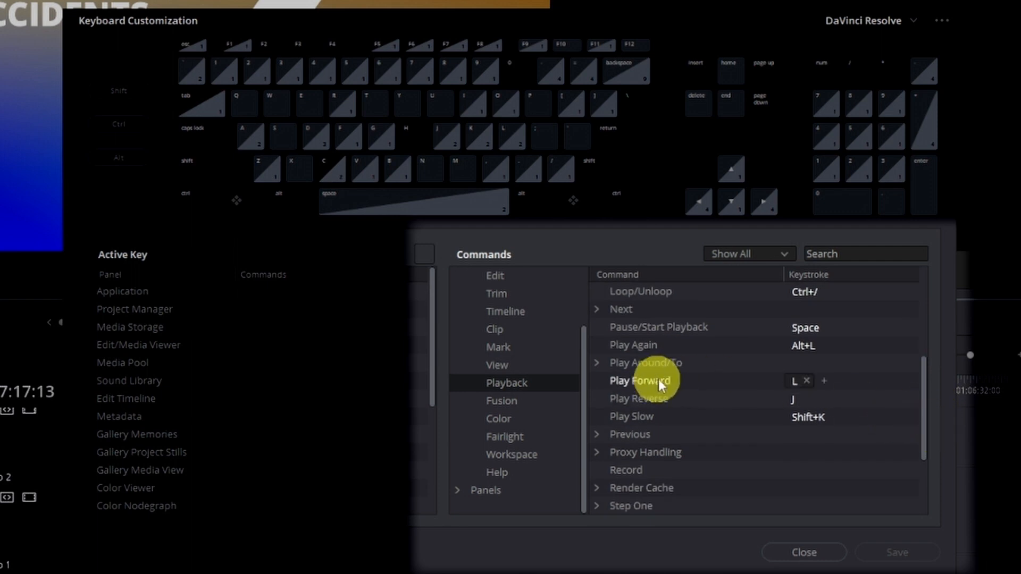
left_click(792, 380)
key("q")
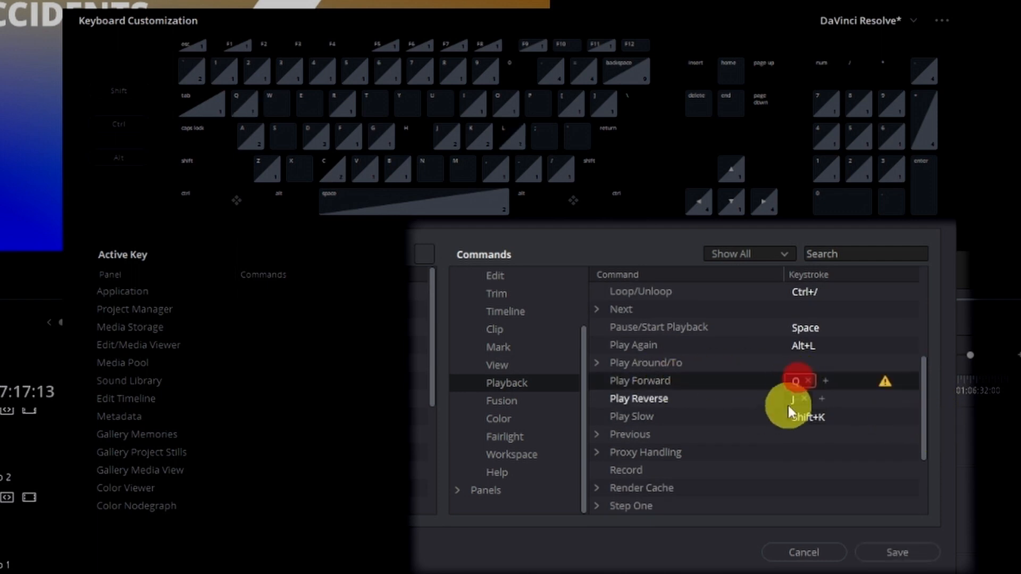
key("e")
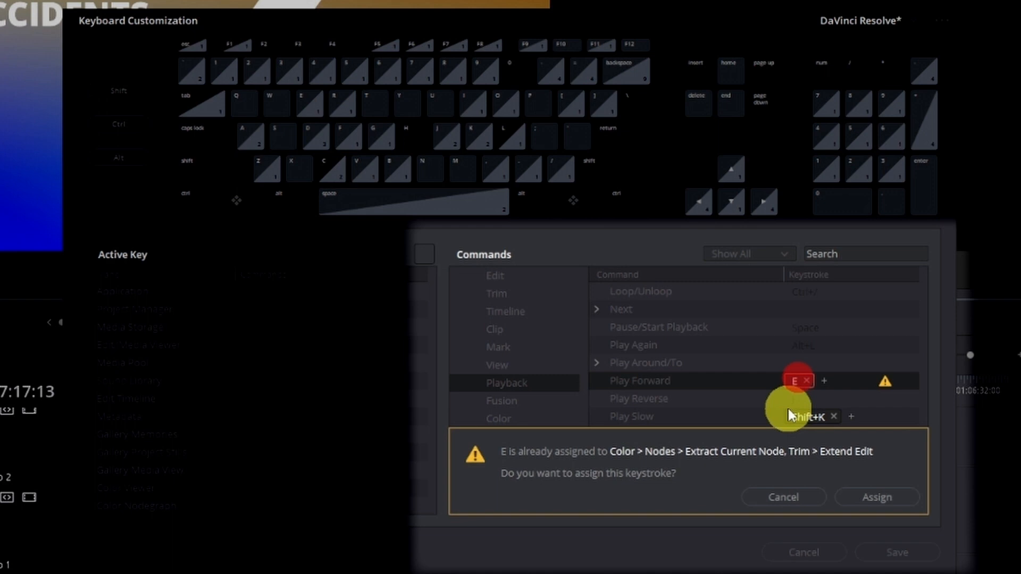
left_click(877, 496)
Step: Assign the Q key to Play Reverse and the W key to Stop, accepting the reassignment
left_click(794, 402)
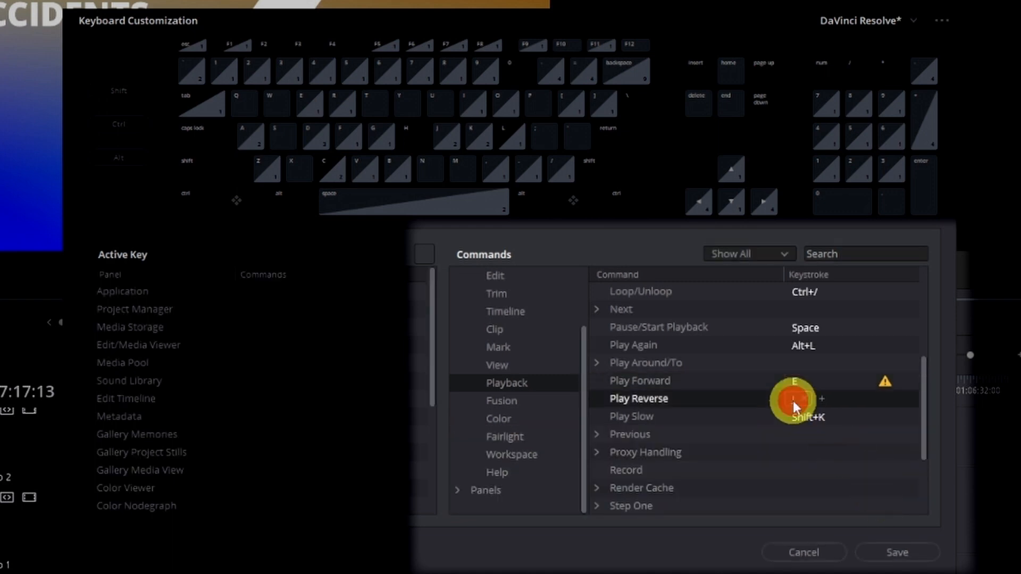
key("q")
scroll(795, 410, "down", 2)
left_click(797, 418)
key("w")
left_click(878, 498)
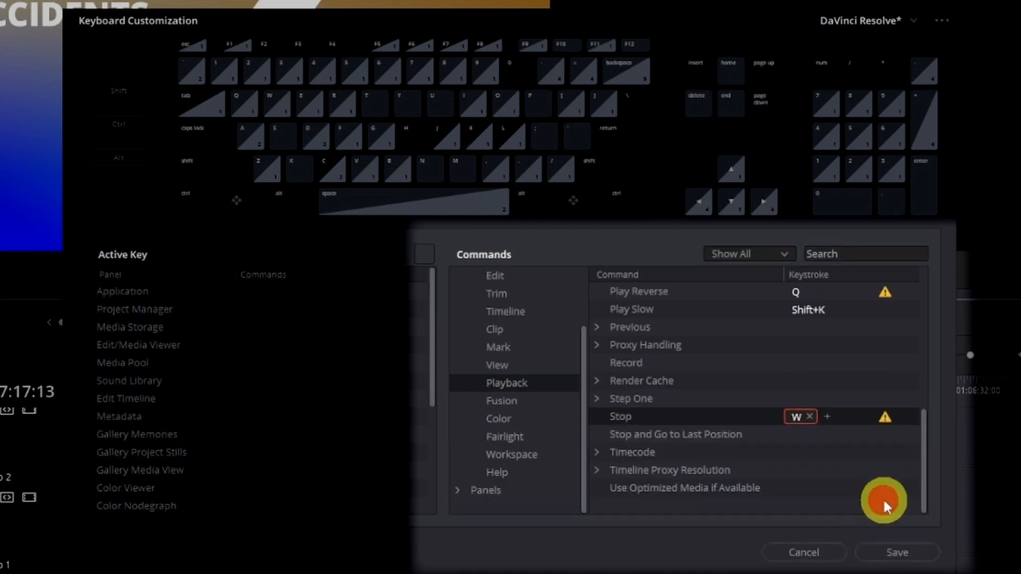
Step: Save the changed keyboard mapping as a preset named "Buyer's remorse"
left_click(904, 553)
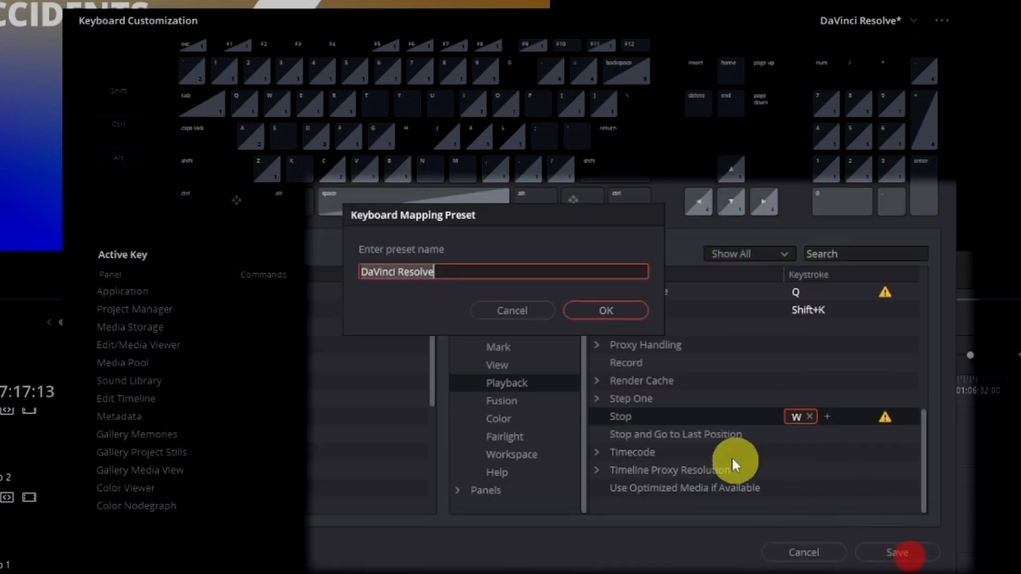
left_click(459, 272)
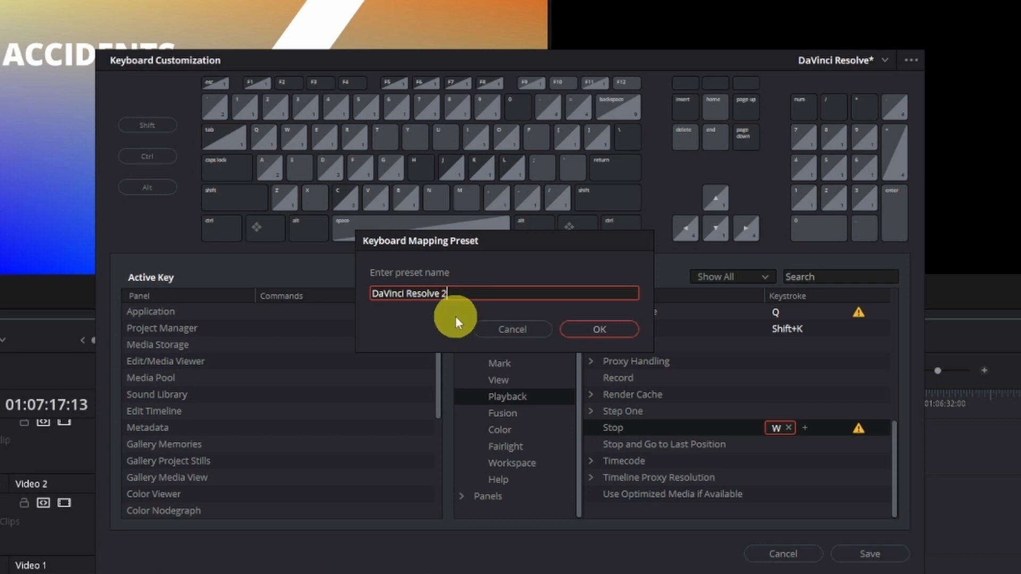
key("ctrl+a")
type("Buye")
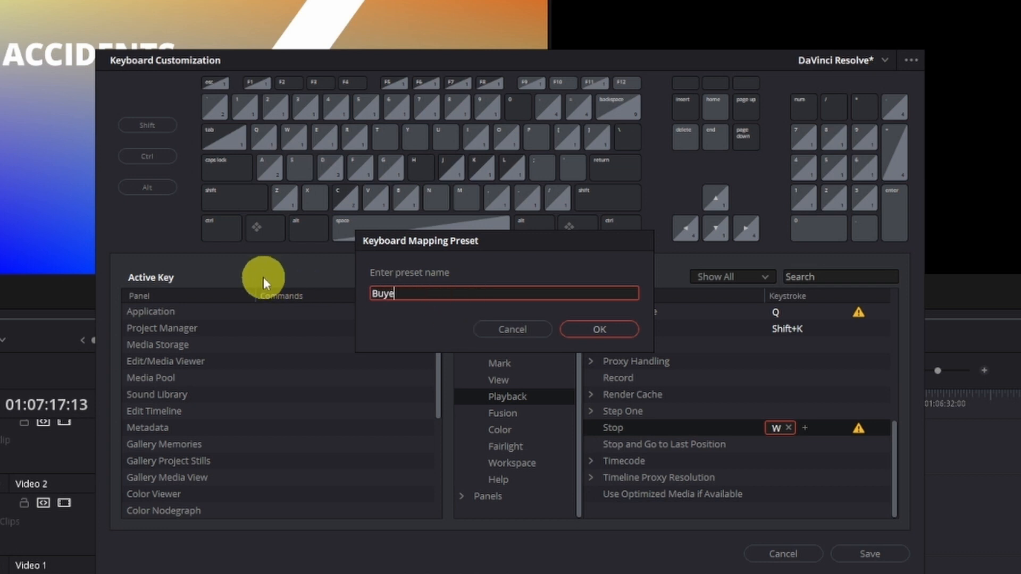
type("r's remorse")
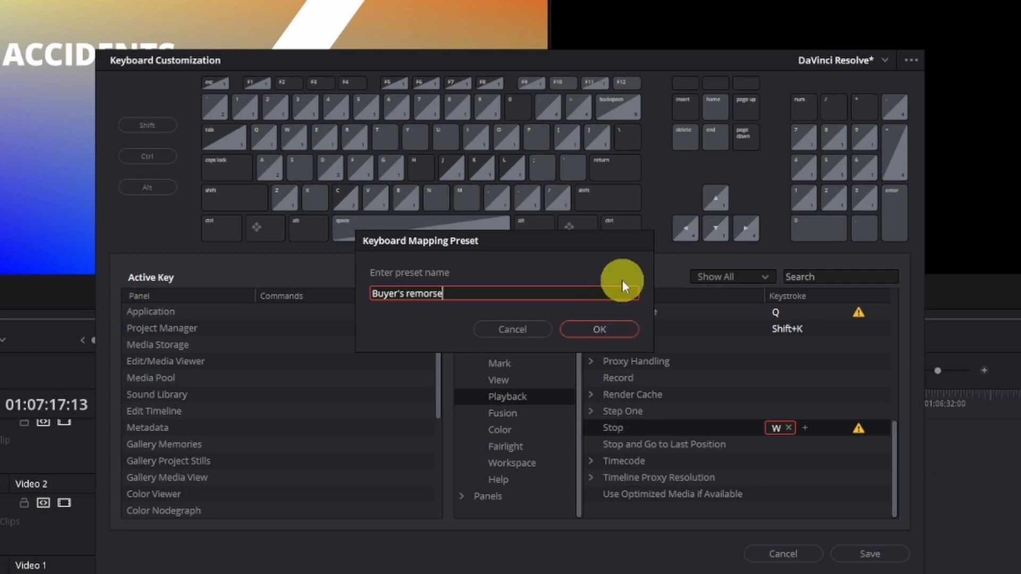
left_click(614, 328)
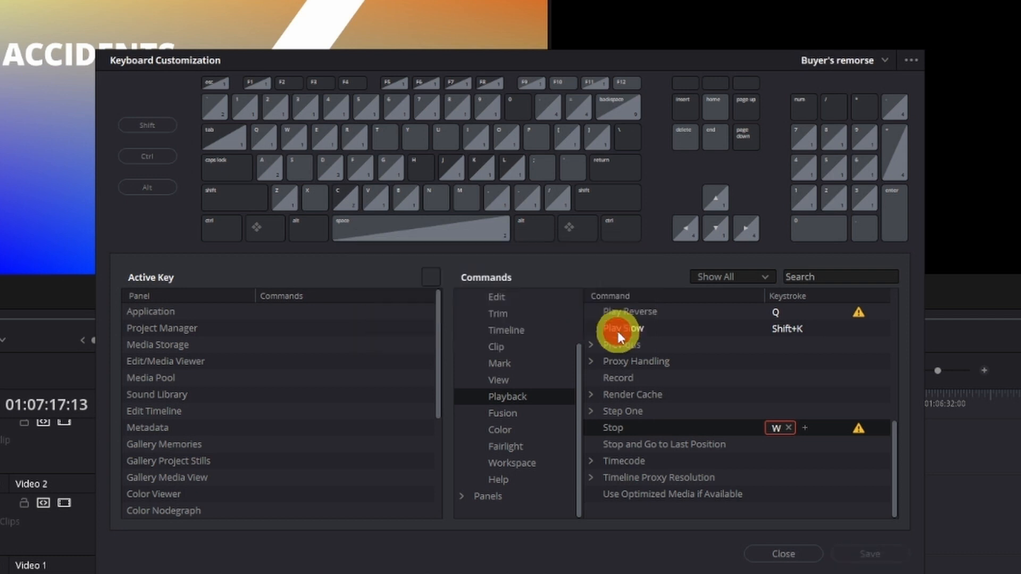
Step: Permanently delete the "Buyer's remorse" keyboard preset and save the DaVinci Resolve mapping
left_click(911, 61)
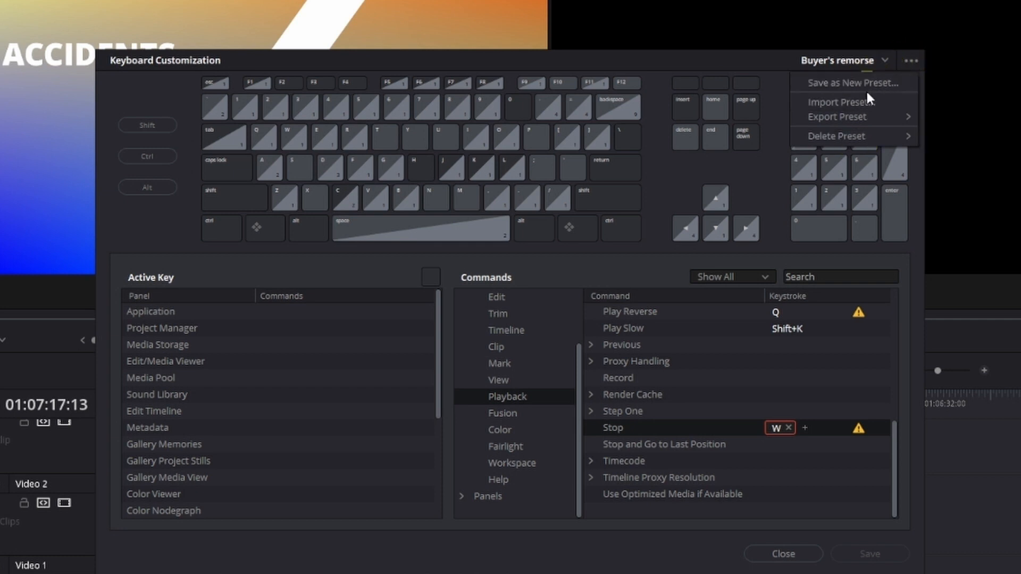
mouse_move(857, 136)
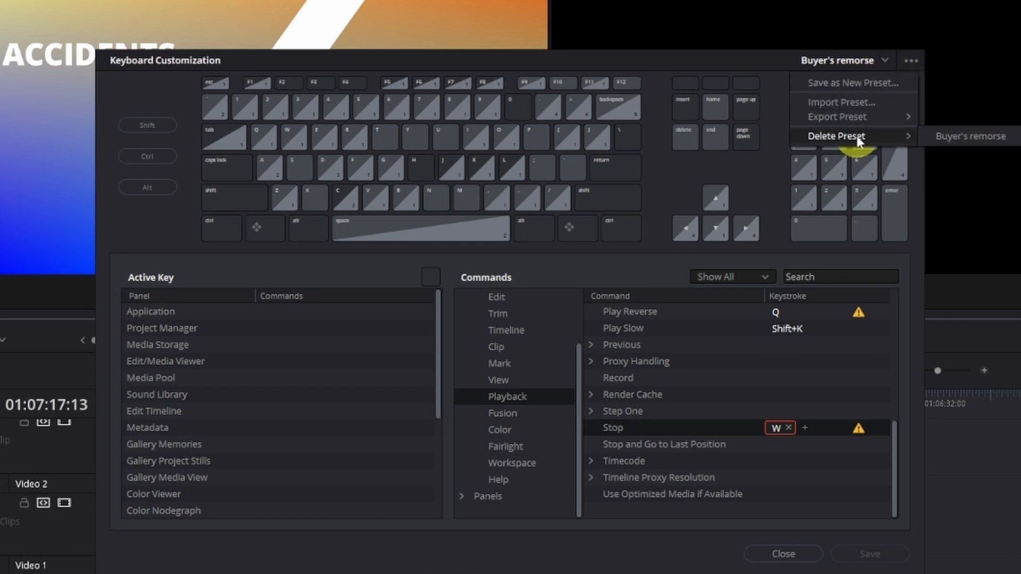
left_click(978, 137)
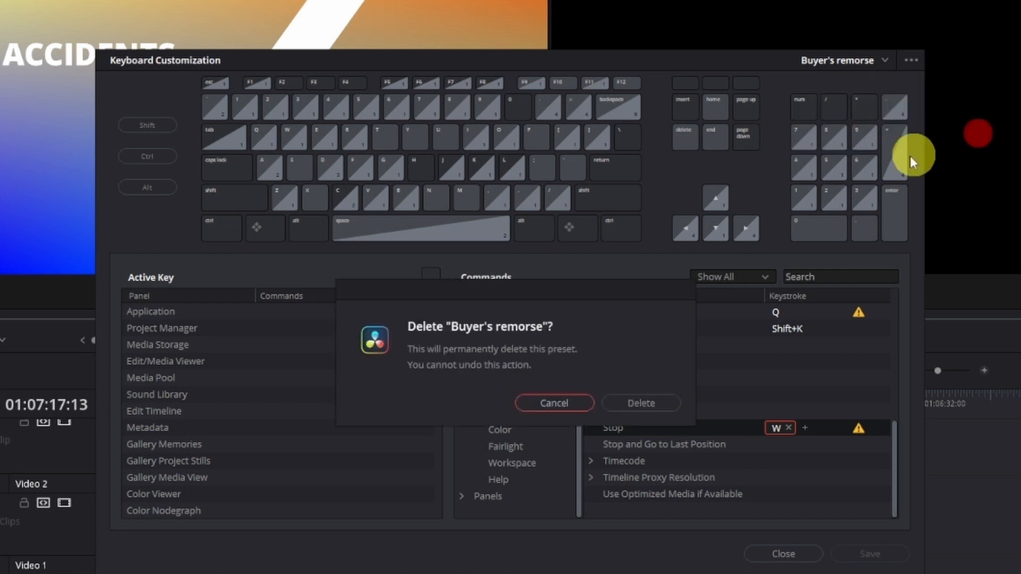
left_click(639, 404)
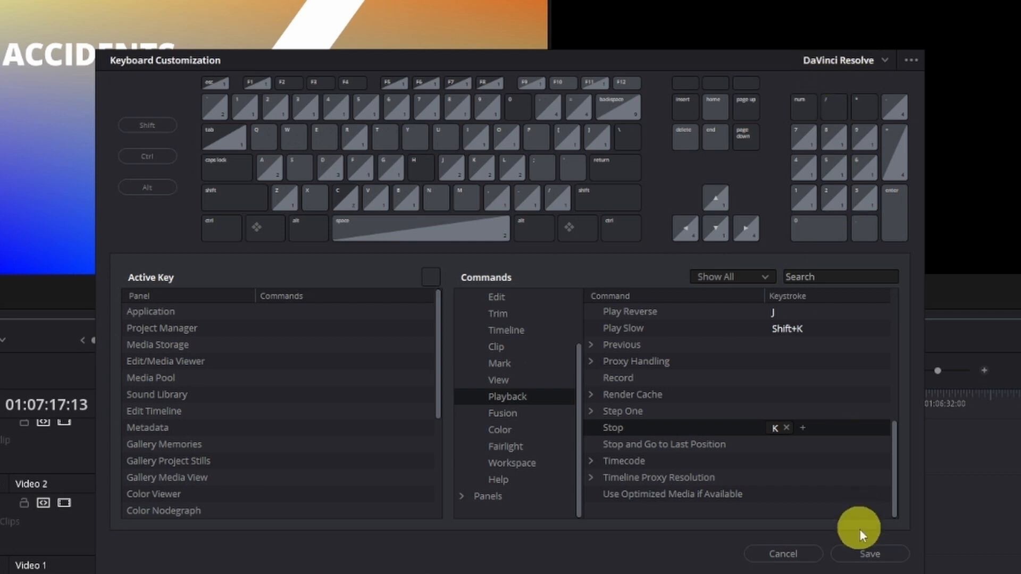
left_click(867, 553)
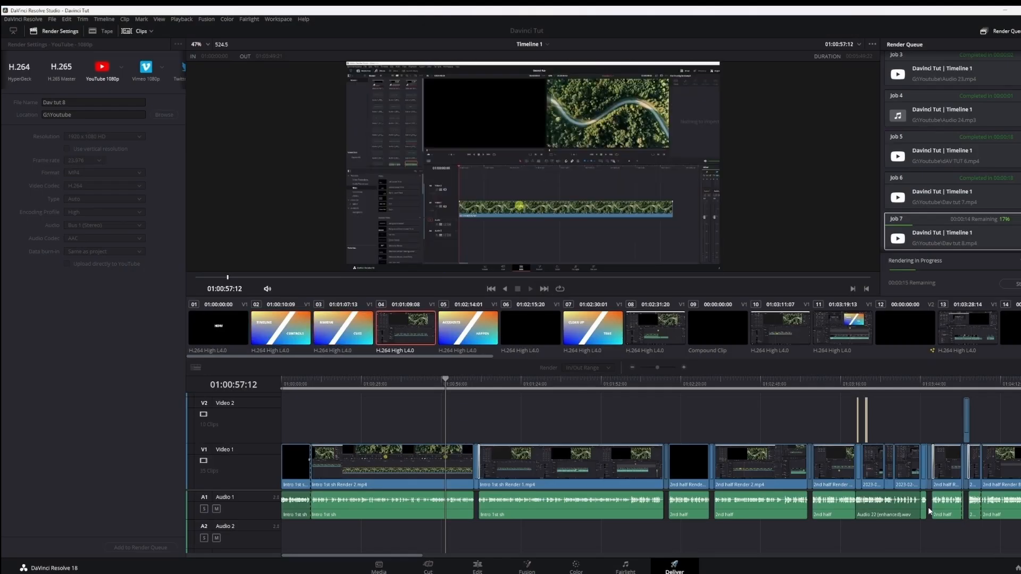